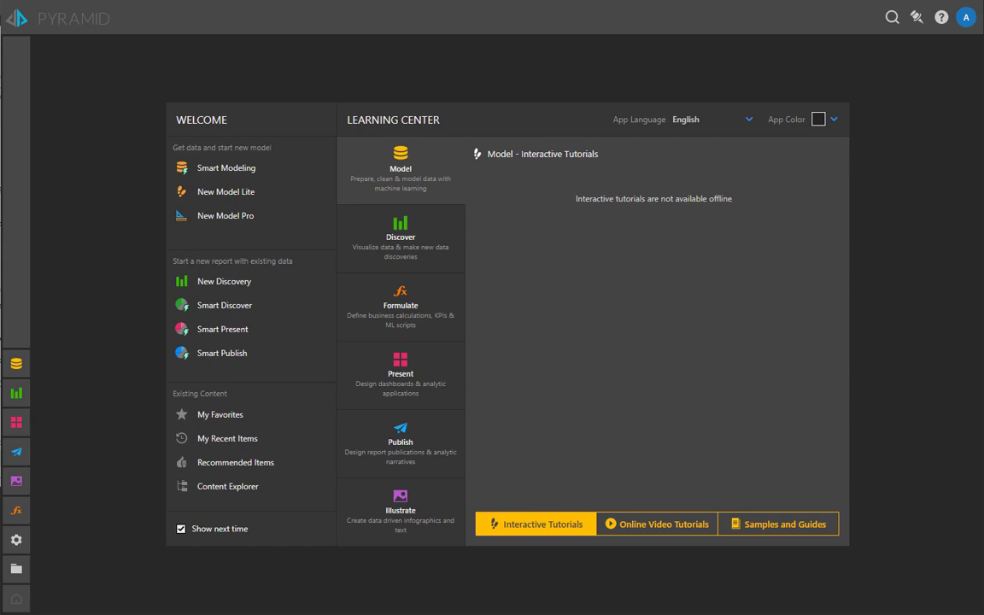
- Start a New Discovery using Smart Reporting on the demo intl Model
{"action": "left_click", "coordinate": [220, 309]}
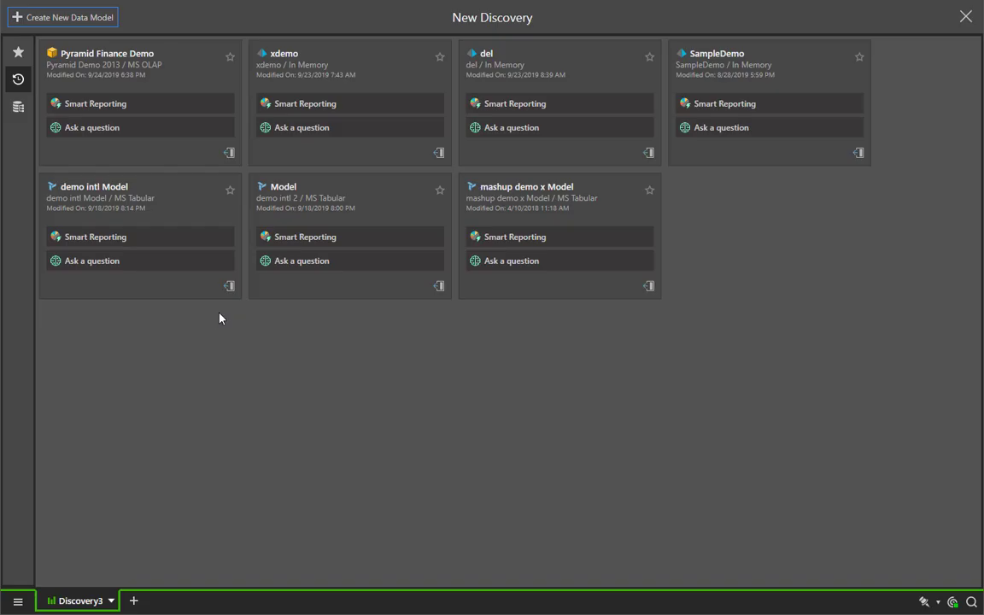
{"action": "left_click", "coordinate": [181, 237]}
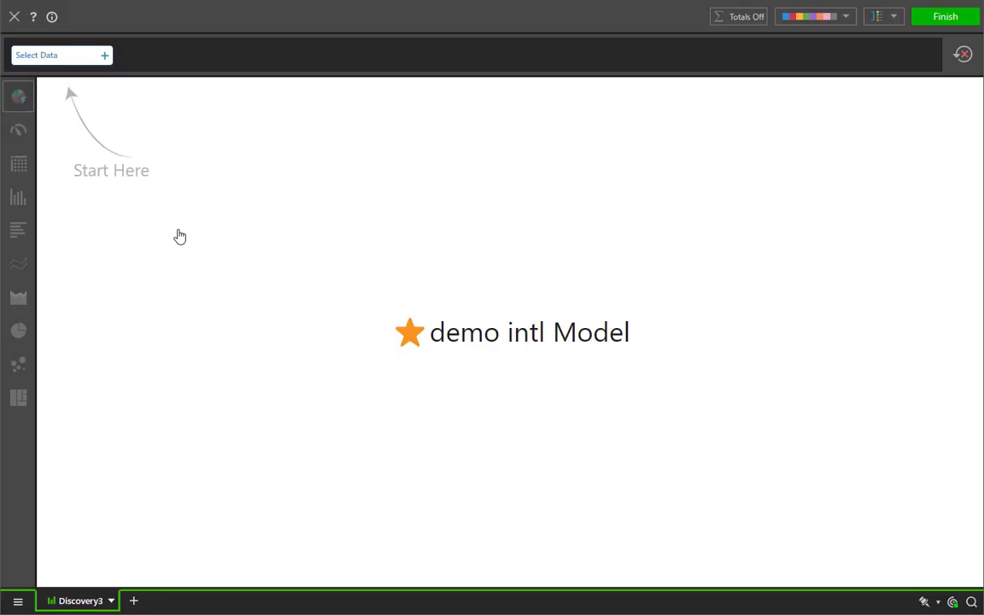
- Add the Sales and Cost measures from the data folder
{"action": "left_click", "coordinate": [72, 56]}
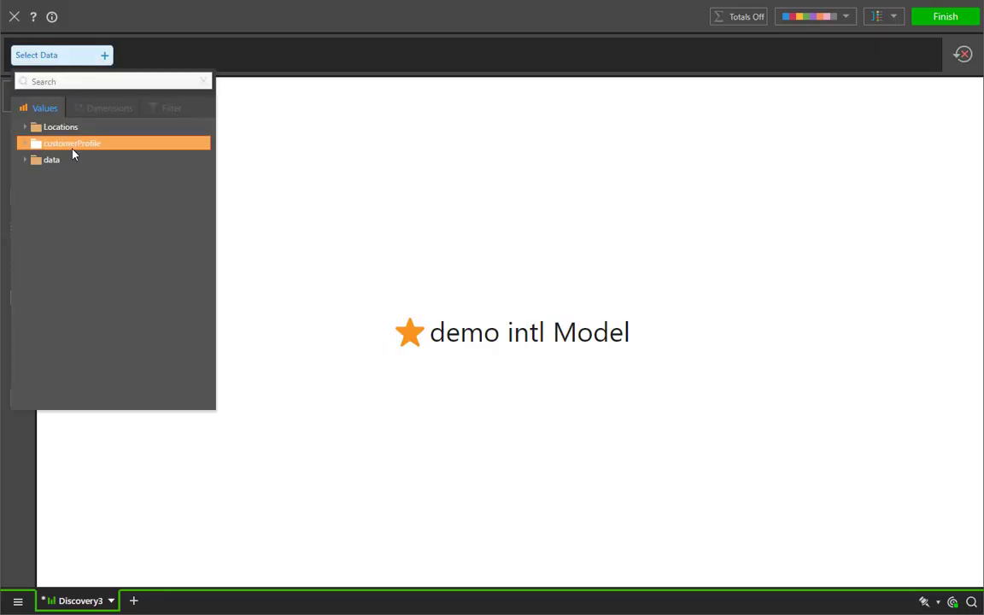
{"action": "left_click", "coordinate": [73, 159]}
{"action": "left_click", "coordinate": [85, 310]}
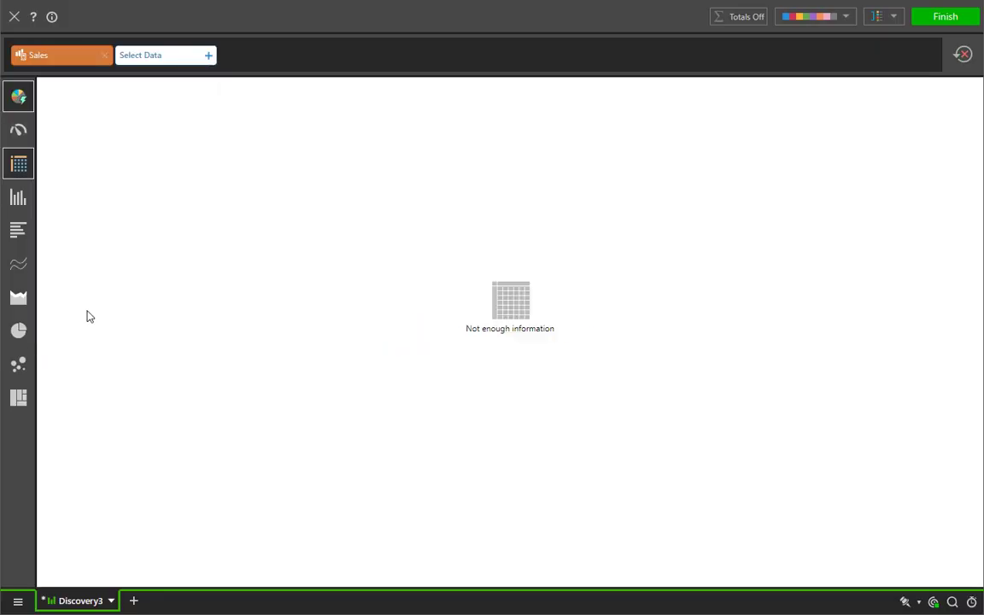
{"action": "left_click", "coordinate": [167, 56]}
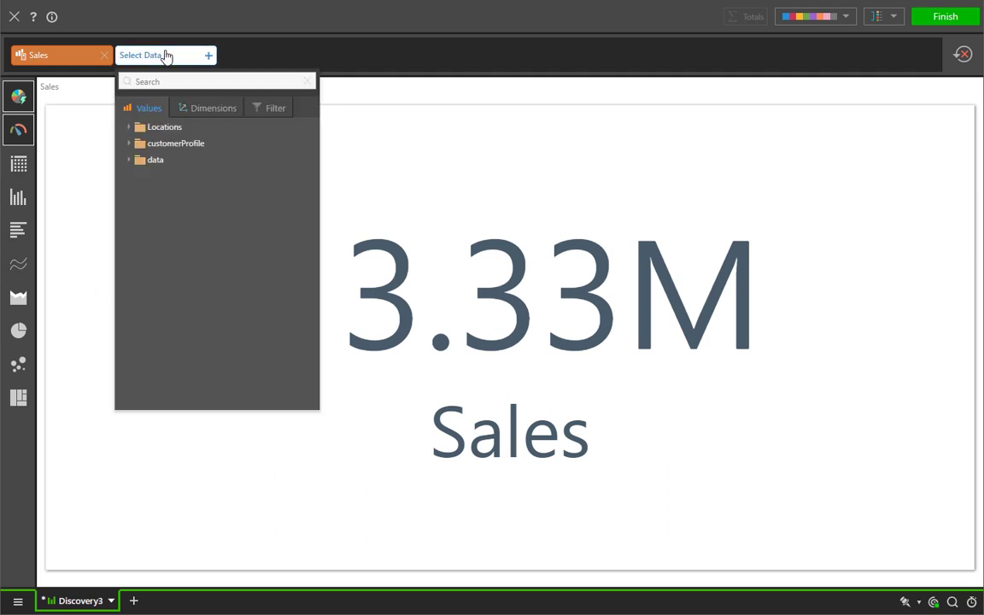
{"action": "left_click", "coordinate": [169, 164]}
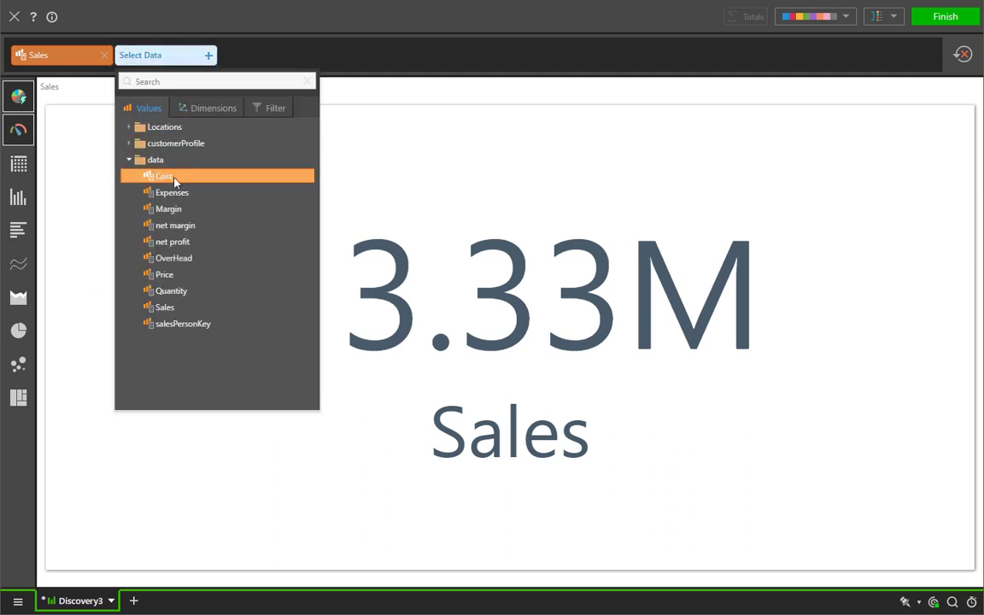
{"action": "left_click", "coordinate": [174, 177]}
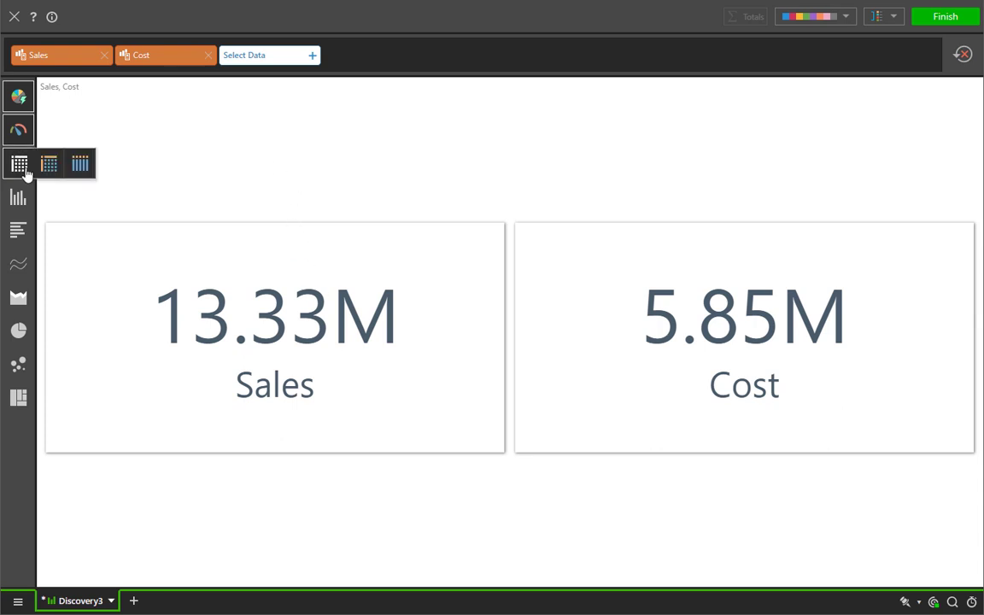
- Try the grid and column chart views, then settle on KPI cards (13.33M, 5.85M)
{"action": "left_click", "coordinate": [48, 163]}
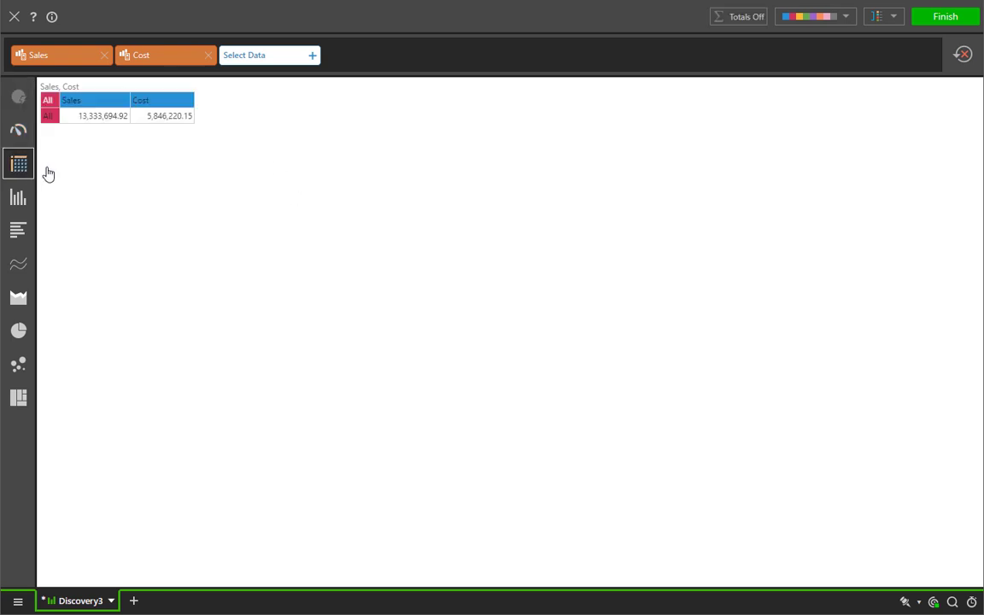
{"action": "left_click", "coordinate": [49, 202]}
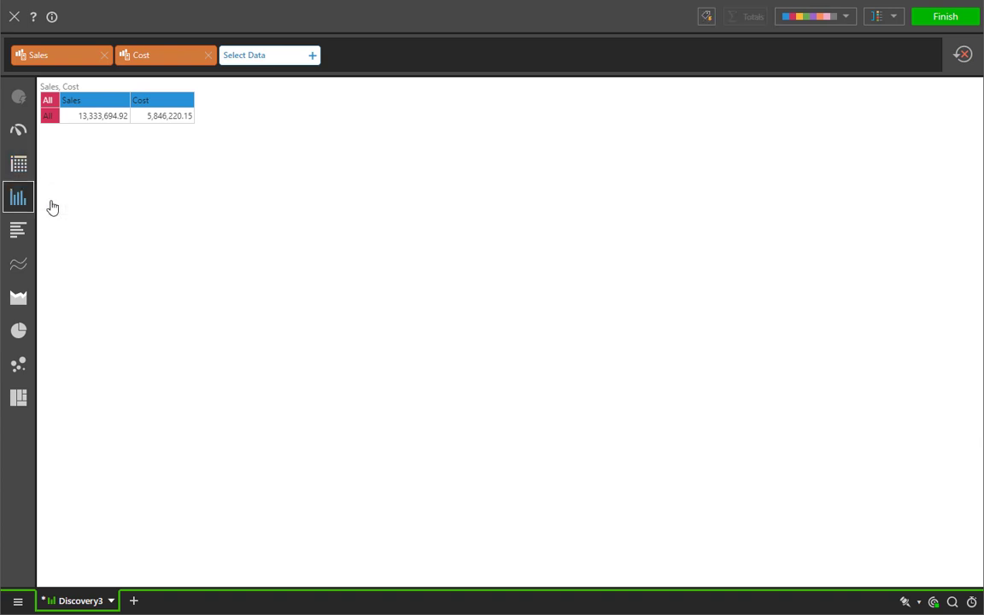
{"action": "left_click", "coordinate": [17, 95]}
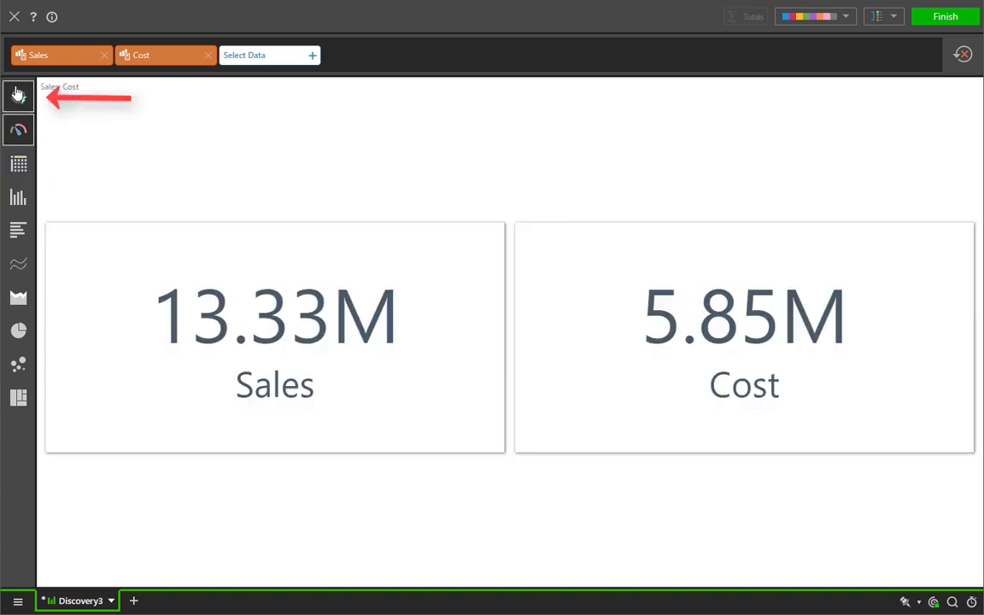
- Add the Product dimension from products, then remove it again
{"action": "left_click", "coordinate": [254, 56]}
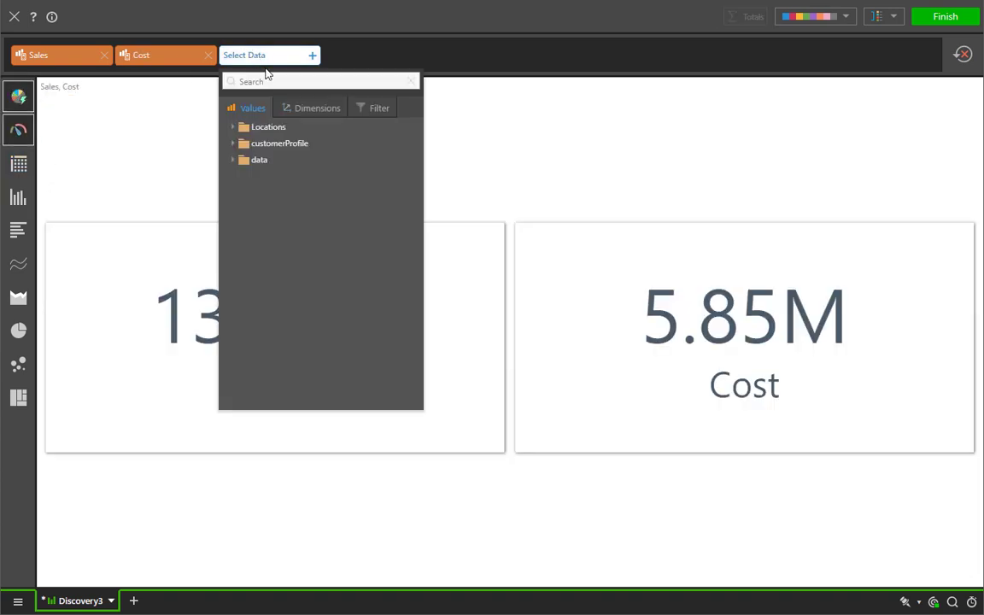
{"action": "left_click", "coordinate": [306, 110]}
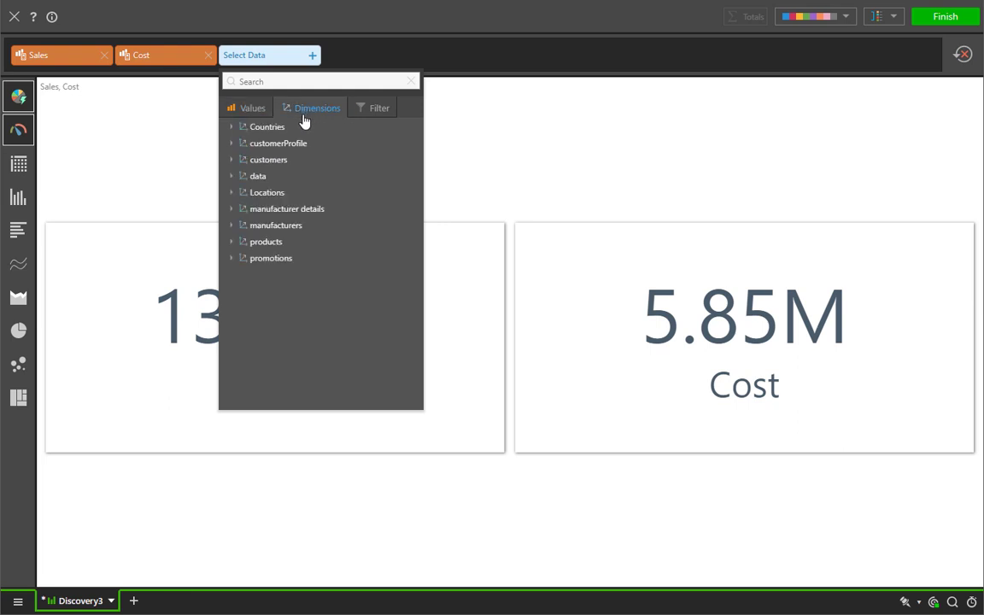
{"action": "left_click", "coordinate": [307, 242]}
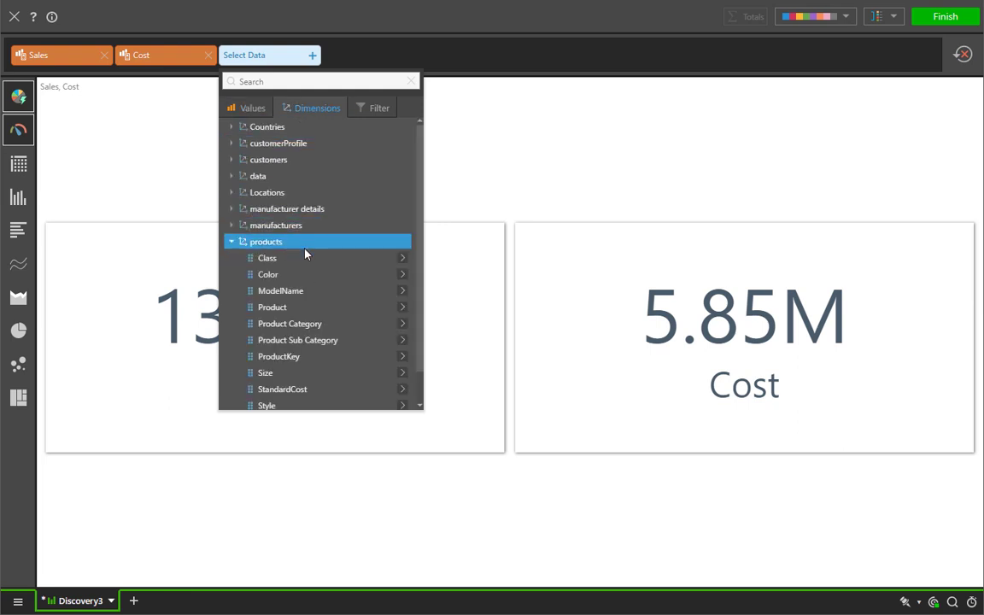
{"action": "left_click", "coordinate": [312, 313]}
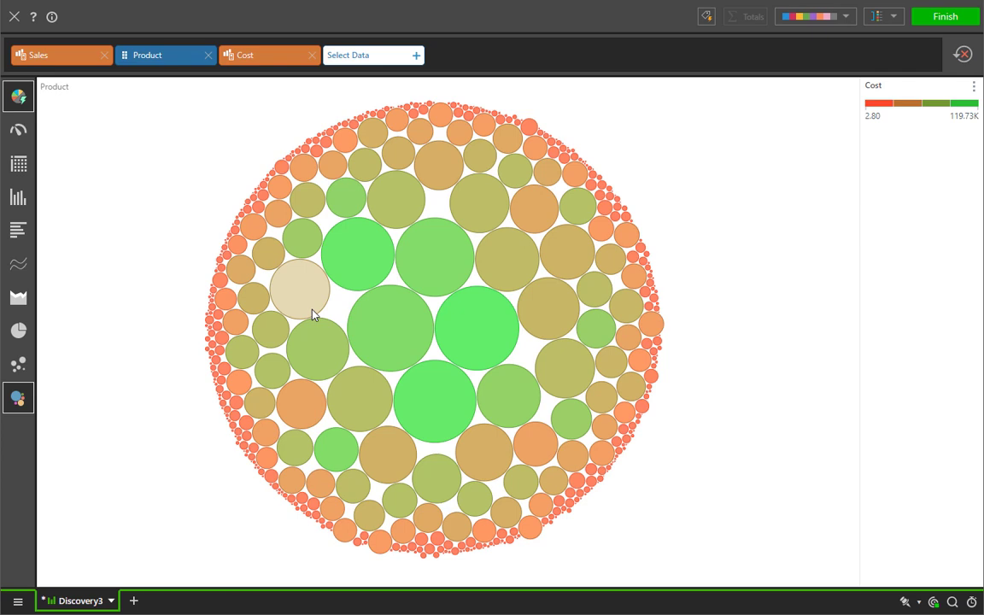
{"action": "left_click", "coordinate": [208, 55]}
- Add the Promotion dimension from the promotions folder
{"action": "left_click", "coordinate": [256, 57]}
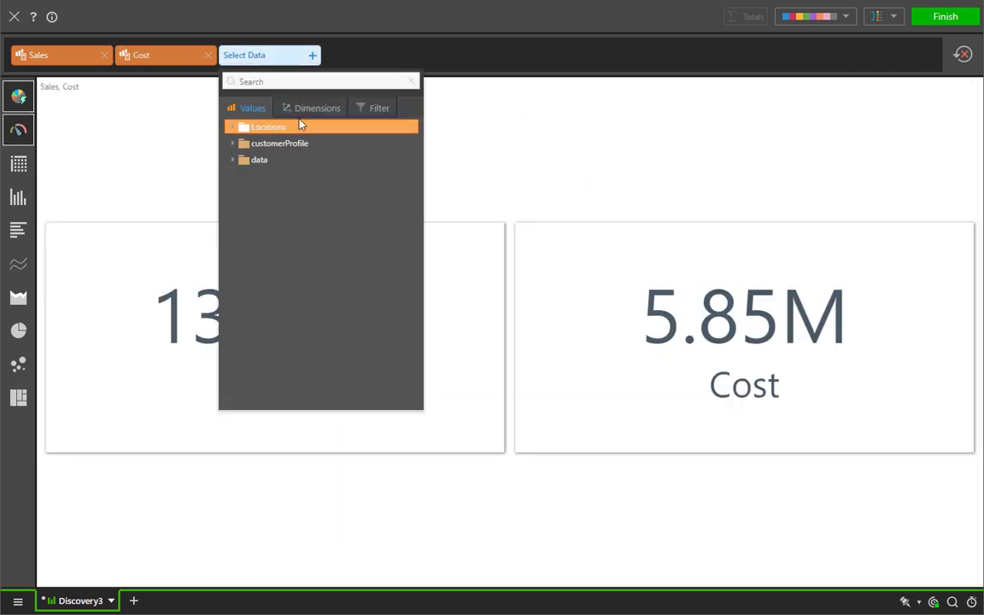
{"action": "left_click", "coordinate": [314, 107]}
{"action": "left_click", "coordinate": [309, 258]}
{"action": "left_click", "coordinate": [318, 275]}
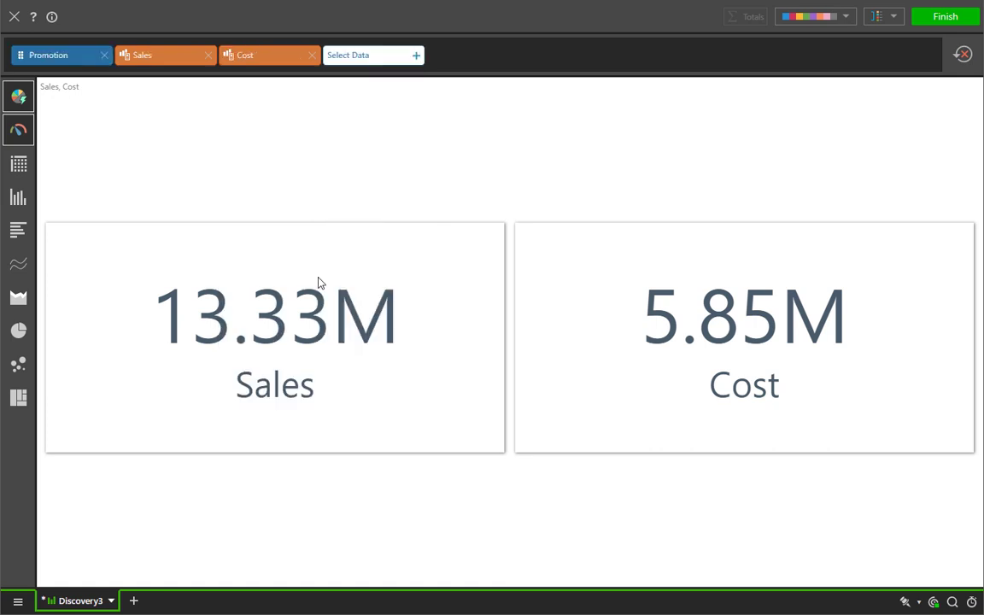
- Add Gender from customerProfile to color the scatter plot
{"action": "left_click", "coordinate": [398, 57]}
{"action": "left_click", "coordinate": [422, 109]}
{"action": "left_click", "coordinate": [425, 126]}
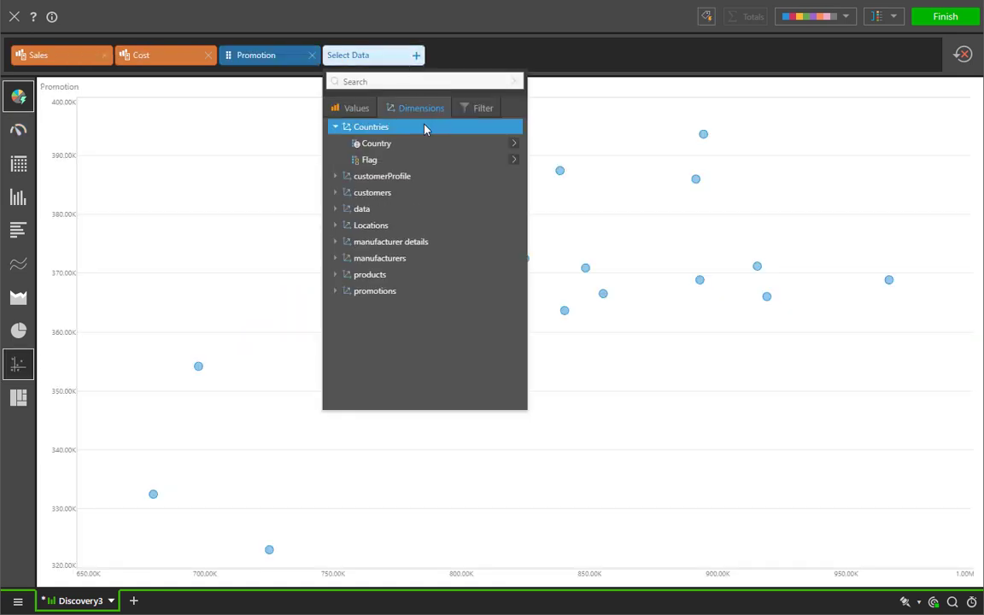
{"action": "left_click", "coordinate": [427, 177]}
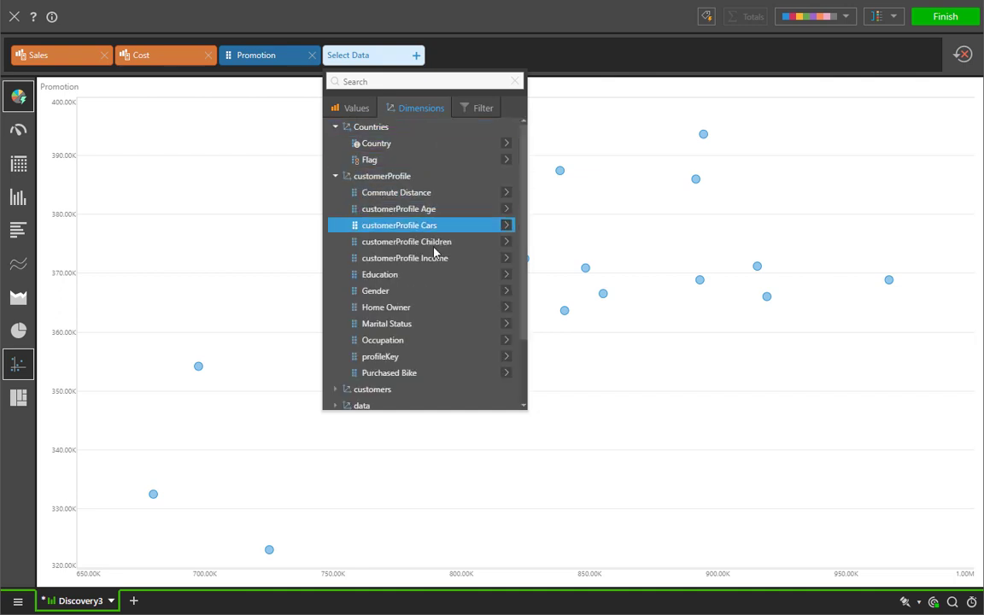
{"action": "left_click", "coordinate": [435, 292]}
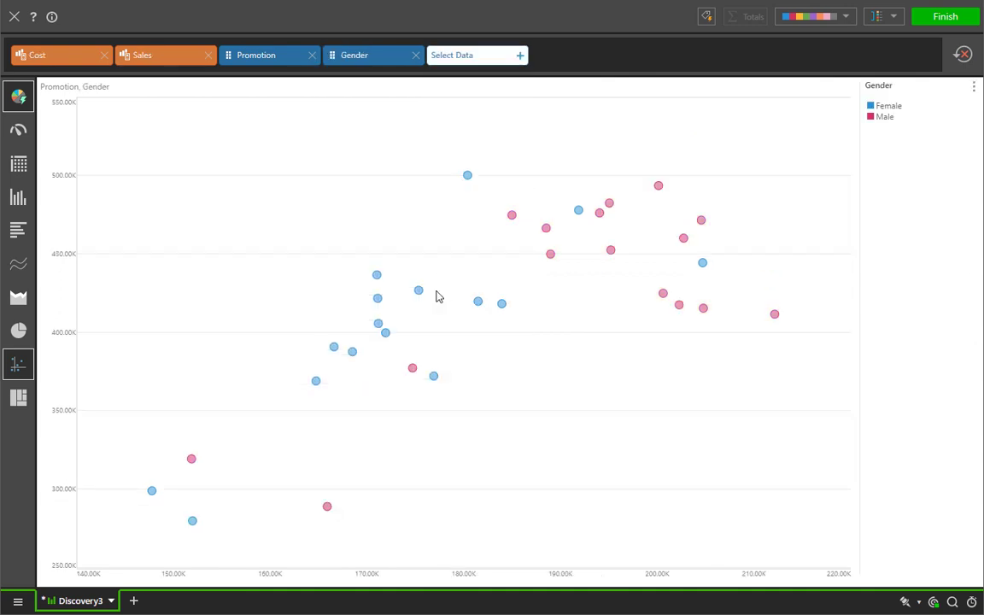
- Add customerProfile Age to split the chart into Female and Male panels
{"action": "left_click", "coordinate": [489, 60]}
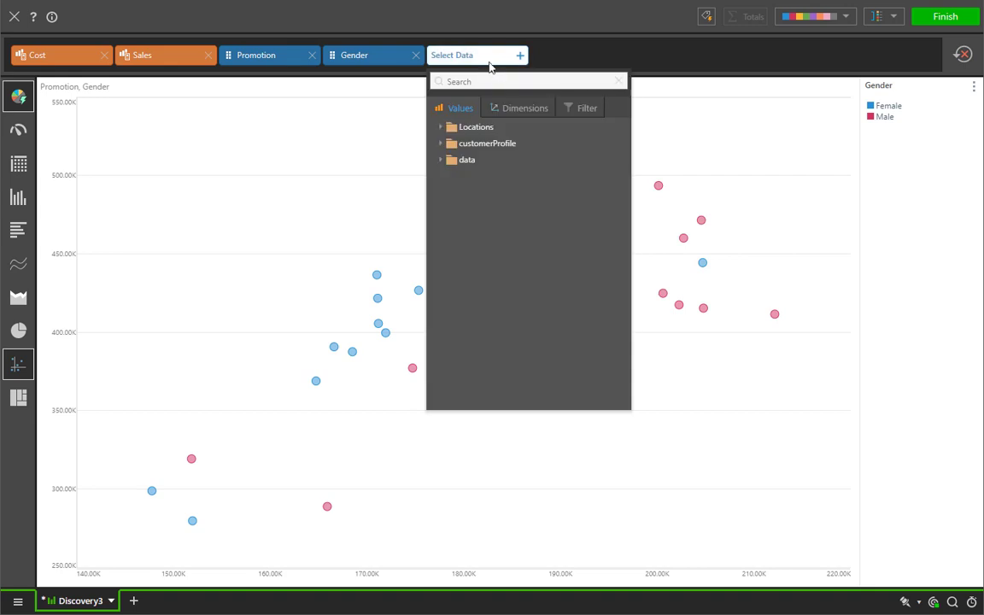
{"action": "left_click", "coordinate": [515, 109]}
{"action": "left_click", "coordinate": [512, 143]}
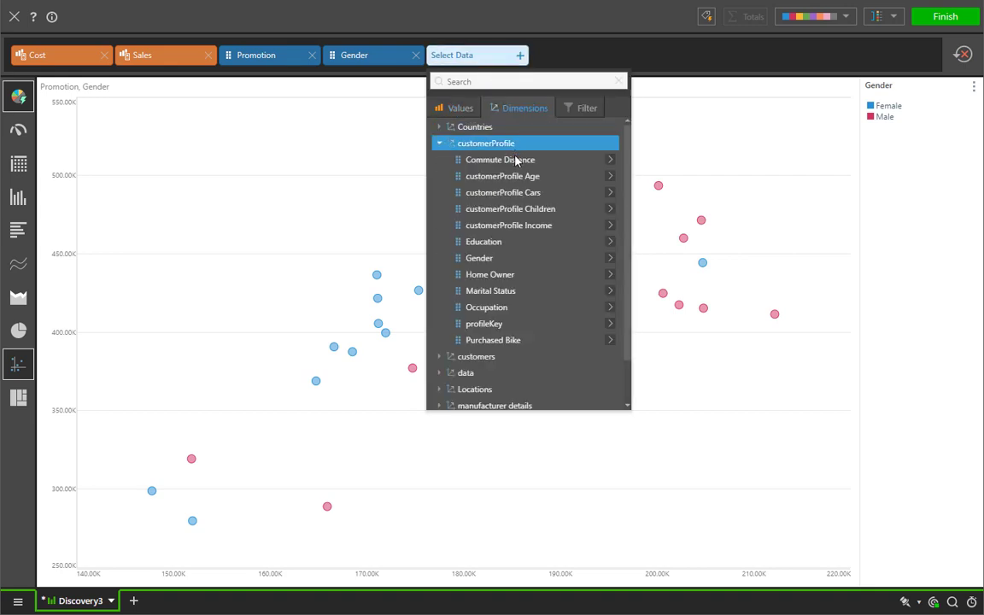
{"action": "left_click", "coordinate": [512, 177]}
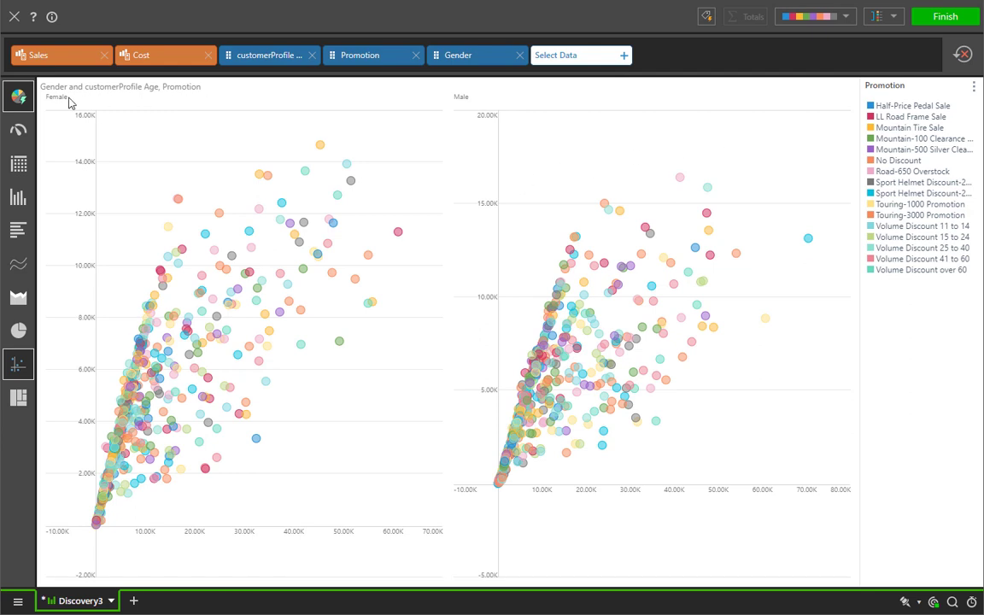
- Size the points by Quantity and remove the customerProfile Age field
{"action": "left_click", "coordinate": [587, 60]}
{"action": "left_click", "coordinate": [613, 111]}
{"action": "left_click", "coordinate": [563, 107]}
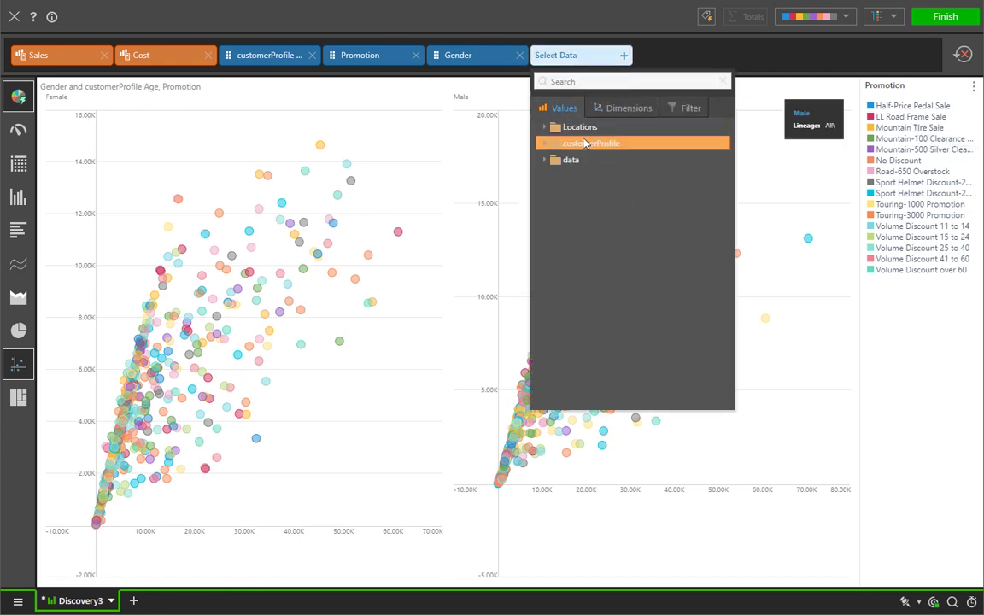
{"action": "left_click", "coordinate": [570, 160]}
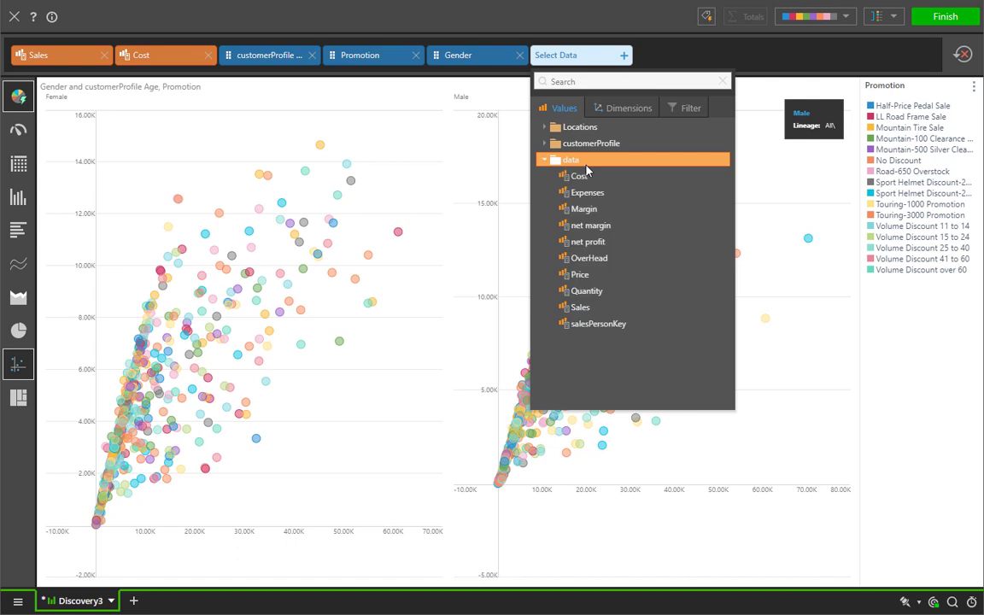
{"action": "left_click", "coordinate": [616, 294]}
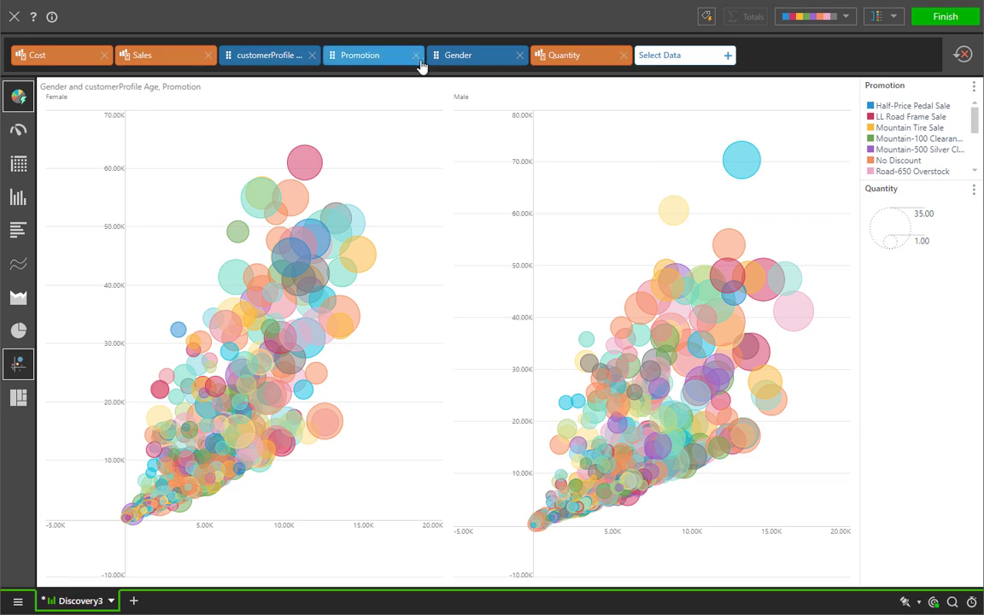
{"action": "left_click", "coordinate": [312, 58]}
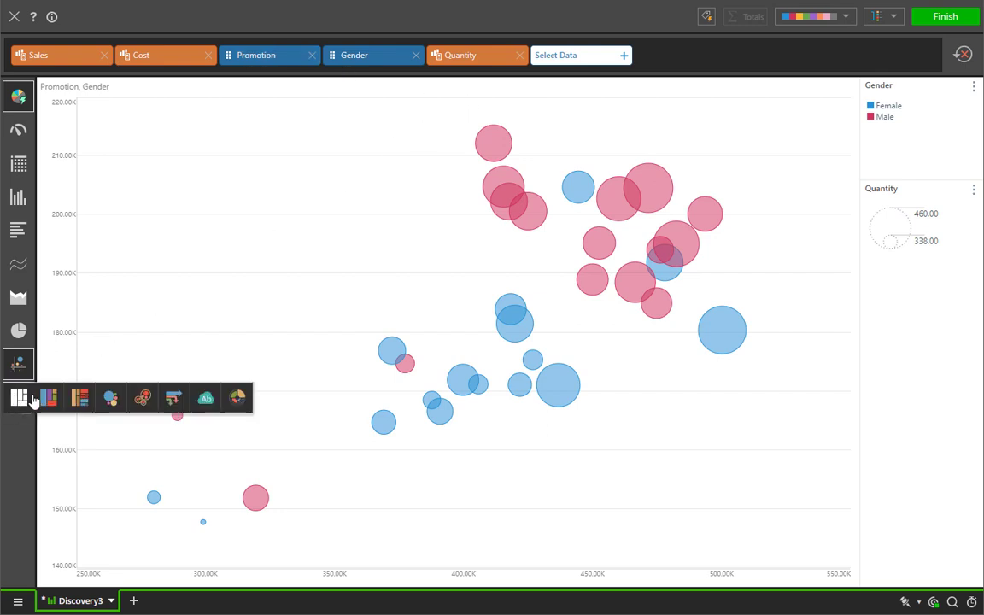
- Switch to a treemap and add Commute Distance from customerProfile
{"action": "left_click", "coordinate": [49, 400]}
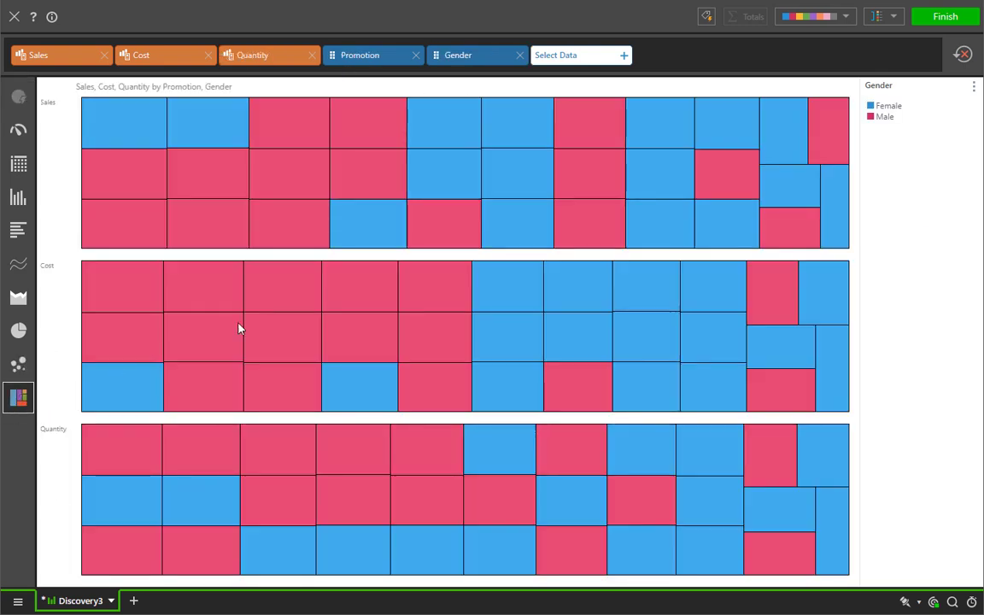
{"action": "left_click", "coordinate": [560, 56]}
{"action": "left_click", "coordinate": [602, 107]}
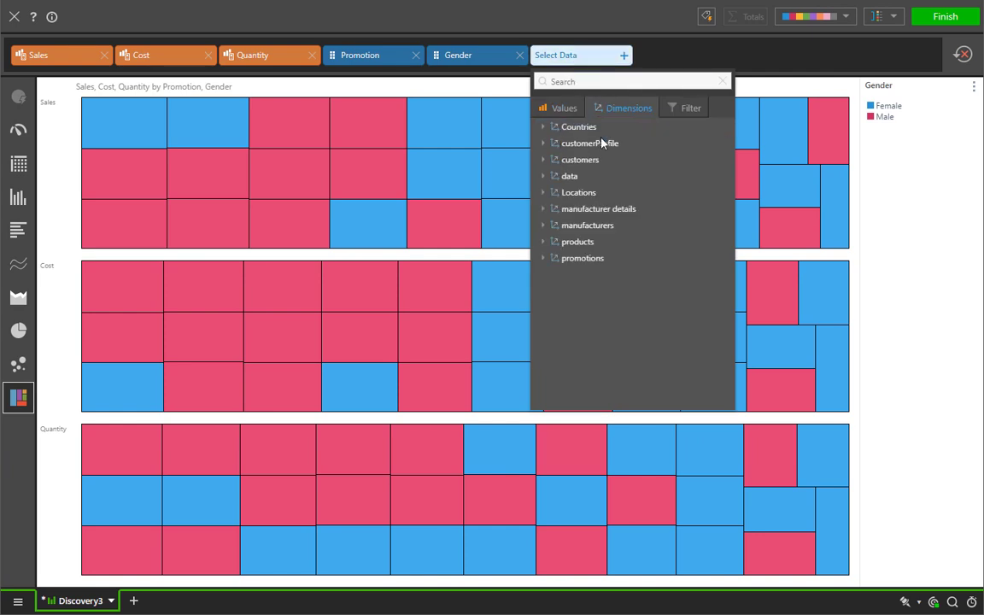
{"action": "left_click", "coordinate": [602, 143]}
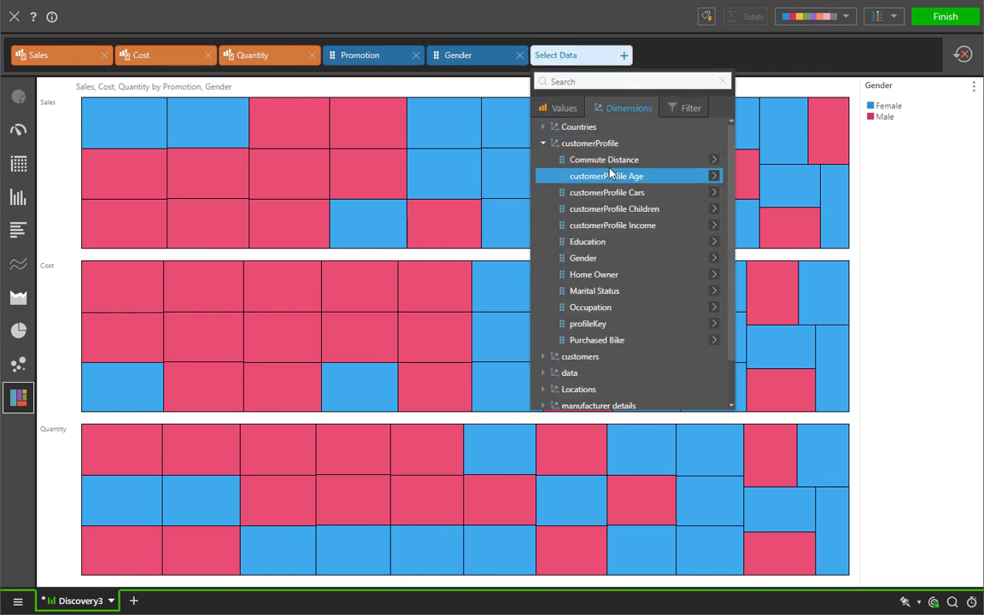
{"action": "left_click", "coordinate": [604, 160]}
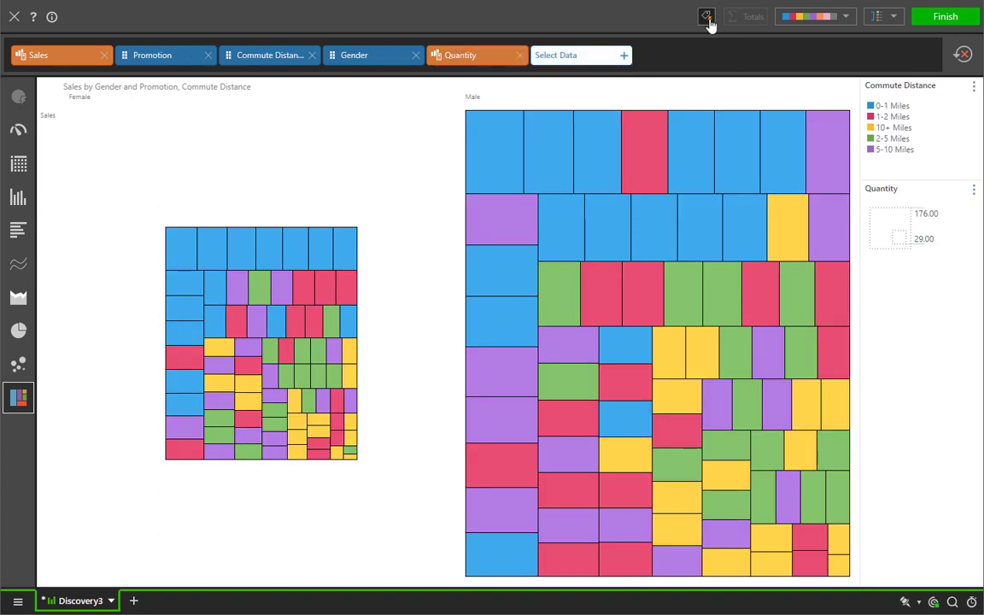
- Turn on treemap value labels and apply a pastel colour palette
{"action": "left_click", "coordinate": [707, 19]}
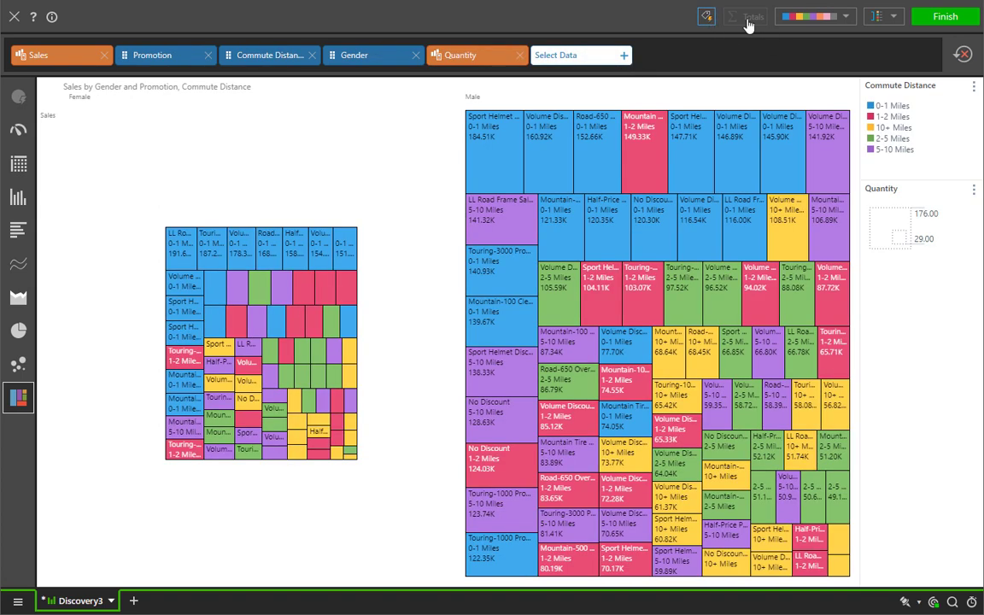
{"action": "left_click", "coordinate": [816, 16]}
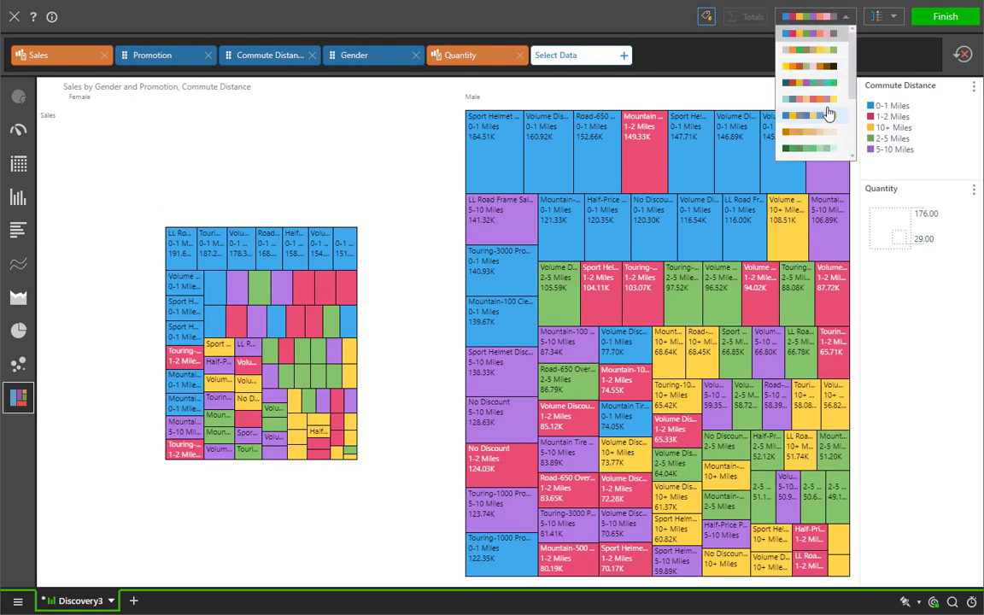
{"action": "left_click", "coordinate": [825, 116]}
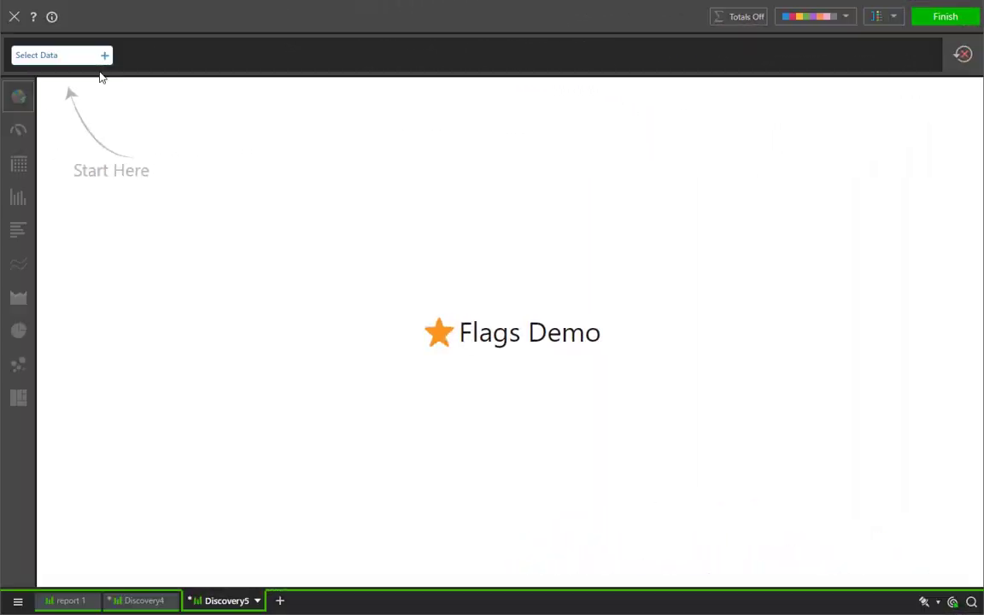
{"action": "left_click", "coordinate": [100, 61]}
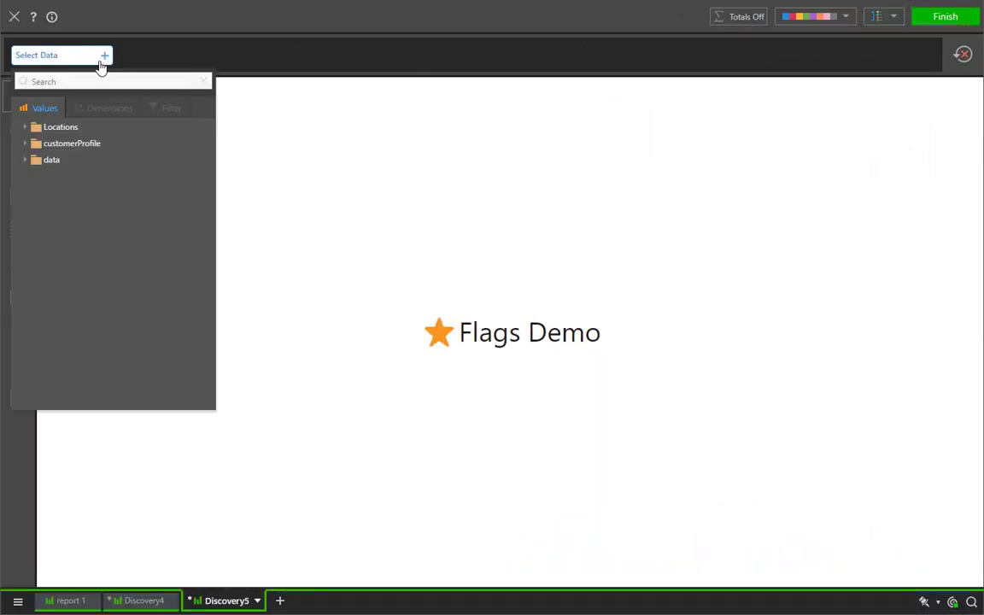
- Add Sales, then add dateKey as a year-to-date parameter
{"action": "left_click", "coordinate": [96, 160]}
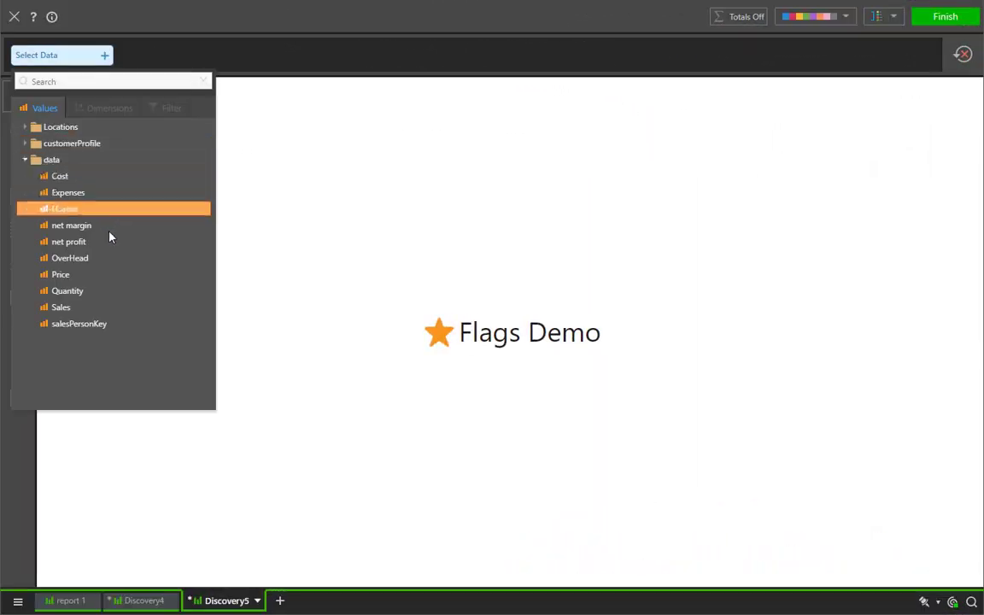
{"action": "left_click", "coordinate": [116, 307]}
{"action": "left_click", "coordinate": [182, 62]}
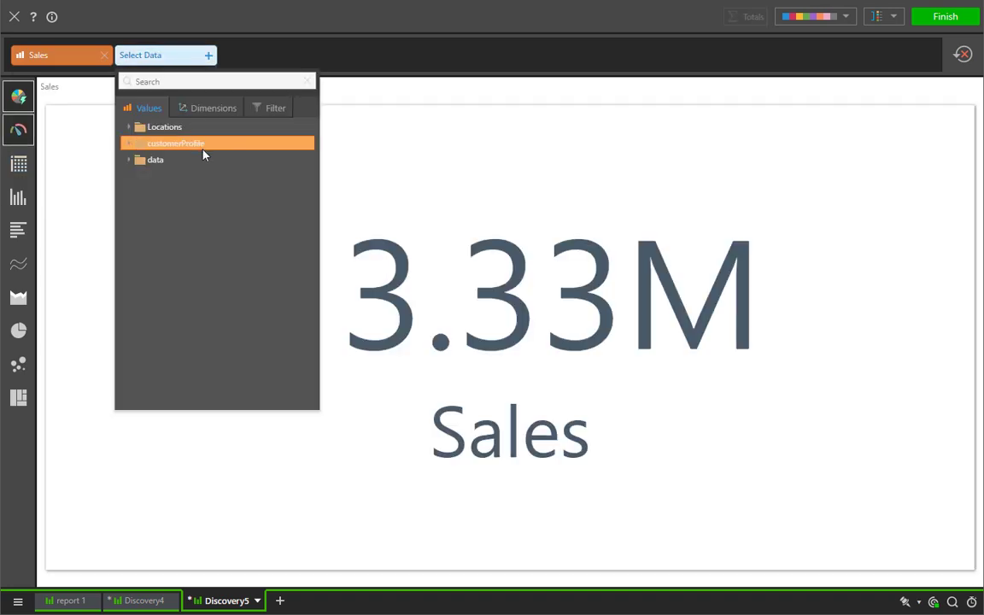
{"action": "left_click", "coordinate": [214, 108]}
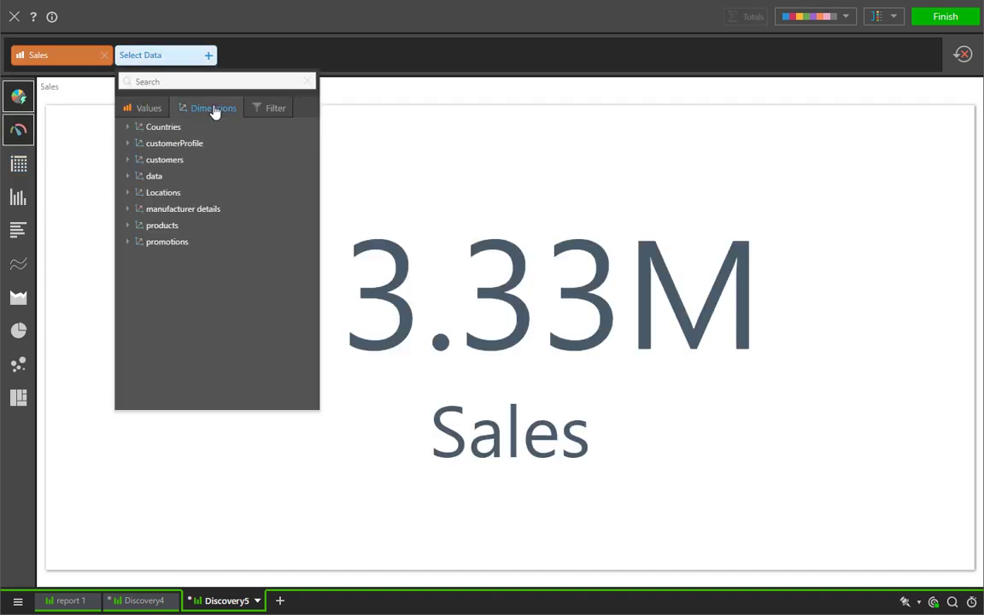
{"action": "left_click", "coordinate": [226, 174]}
{"action": "left_click", "coordinate": [227, 174]}
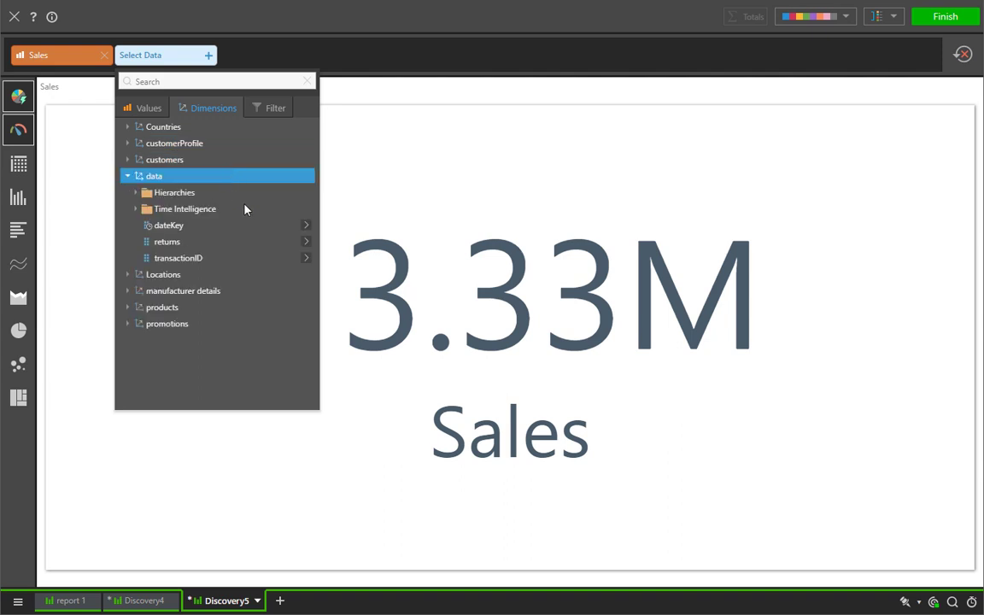
{"action": "left_click", "coordinate": [251, 227]}
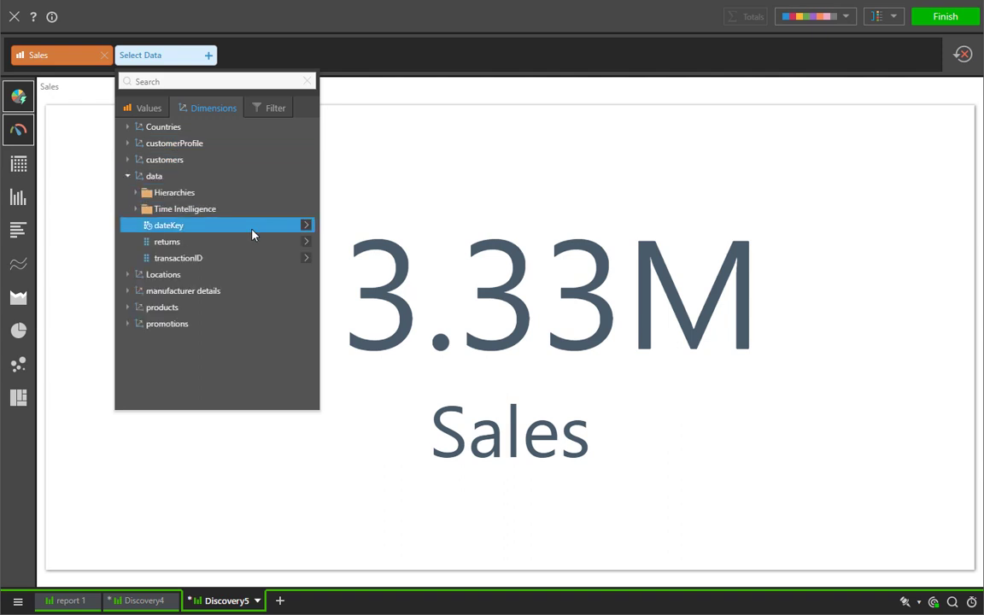
{"action": "left_click", "coordinate": [306, 226]}
{"action": "scroll", "coordinate": [399, 164], "scroll_direction": "down", "scroll_amount": 5}
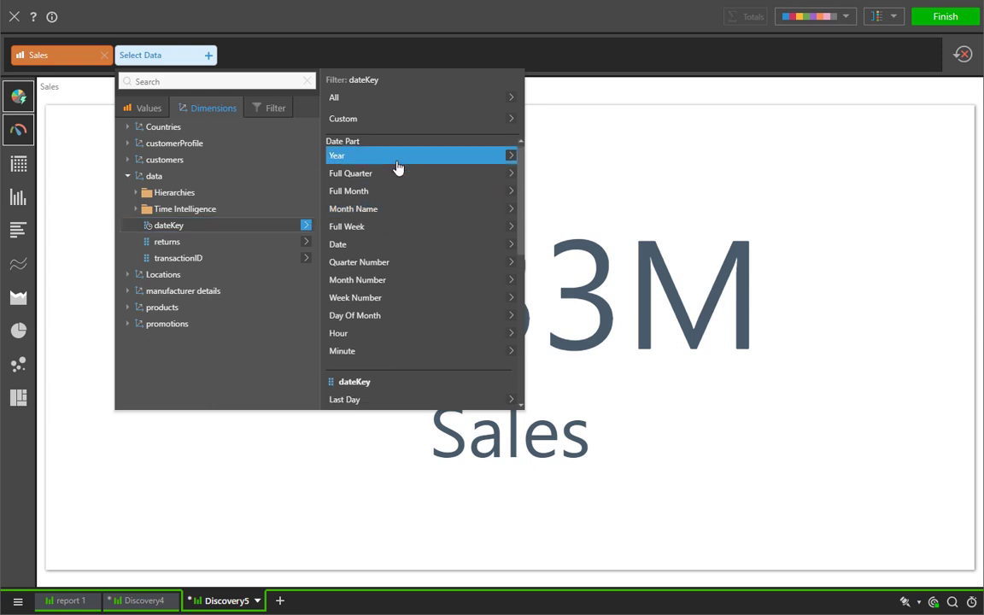
{"action": "scroll", "coordinate": [397, 166], "scroll_direction": "up", "scroll_amount": 5}
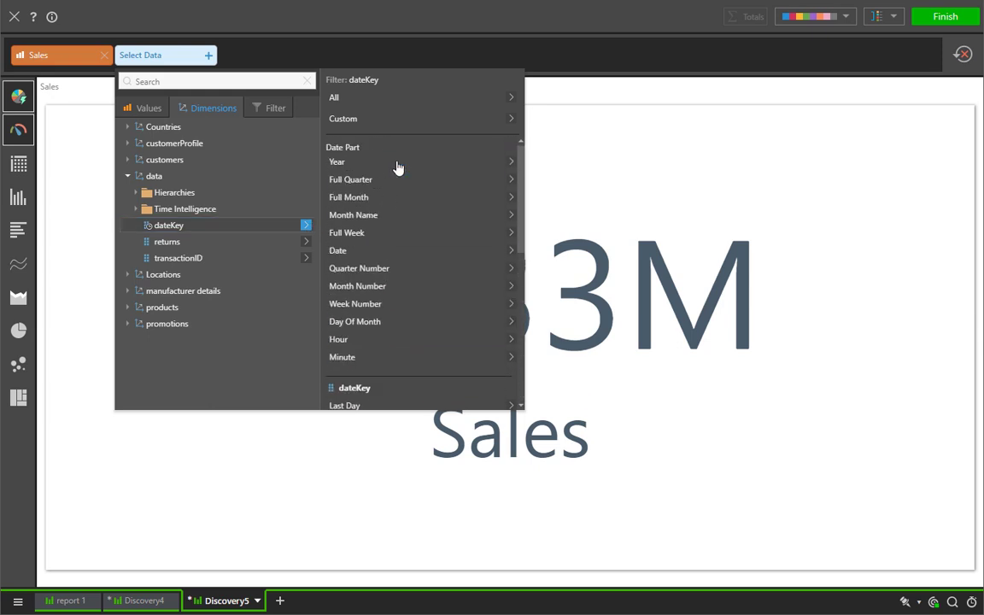
{"action": "scroll", "coordinate": [396, 168], "scroll_direction": "down", "scroll_amount": 2}
{"action": "scroll", "coordinate": [395, 170], "scroll_direction": "down", "scroll_amount": 3}
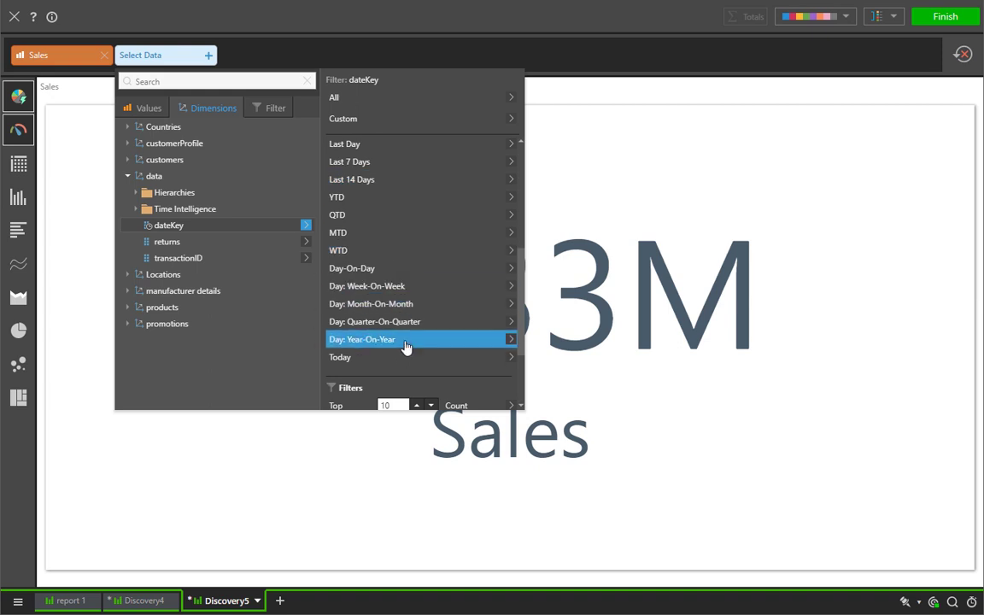
{"action": "left_click", "coordinate": [404, 199]}
- Set the dateKey parameter to 2008-02-24
{"action": "left_click", "coordinate": [912, 108]}
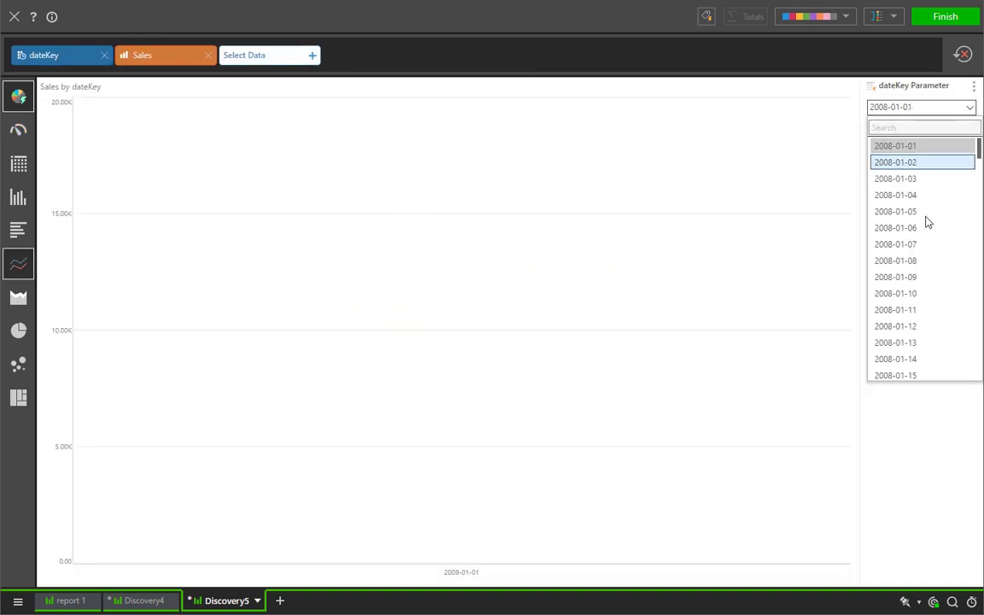
{"action": "scroll", "coordinate": [930, 287], "scroll_direction": "down", "scroll_amount": 10}
{"action": "scroll", "coordinate": [931, 291], "scroll_direction": "down", "scroll_amount": 4}
{"action": "left_click", "coordinate": [930, 315]}
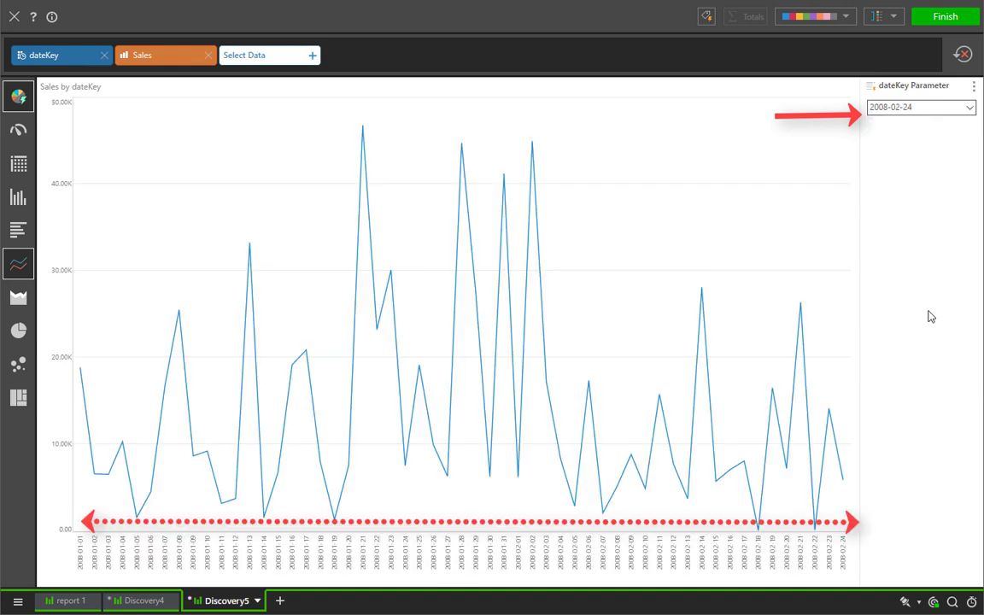
- Split Sales by Gender and show it as stacked columns
{"action": "left_click", "coordinate": [275, 57]}
{"action": "left_click", "coordinate": [315, 108]}
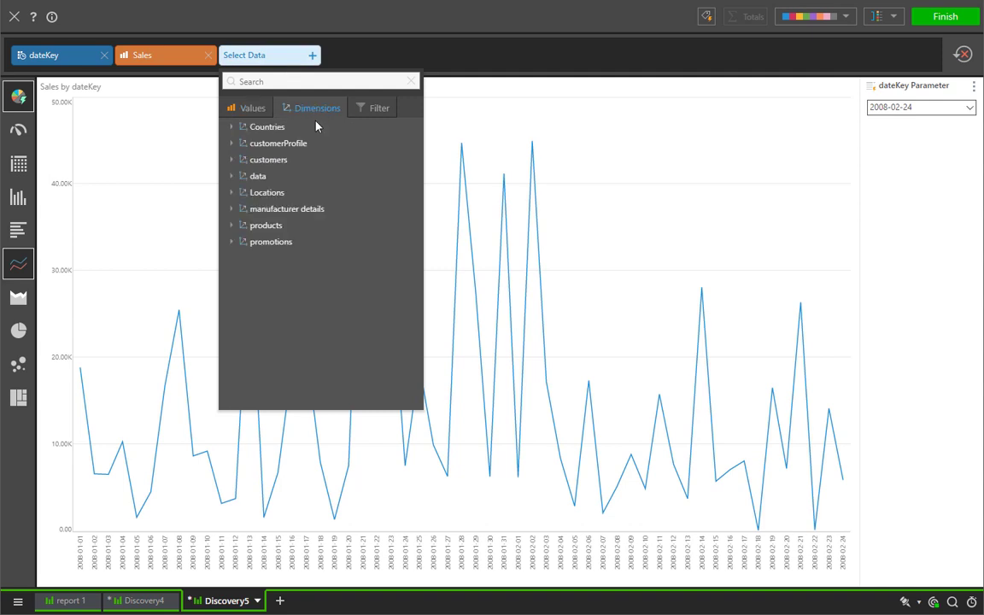
{"action": "left_click", "coordinate": [318, 143]}
{"action": "left_click", "coordinate": [318, 193]}
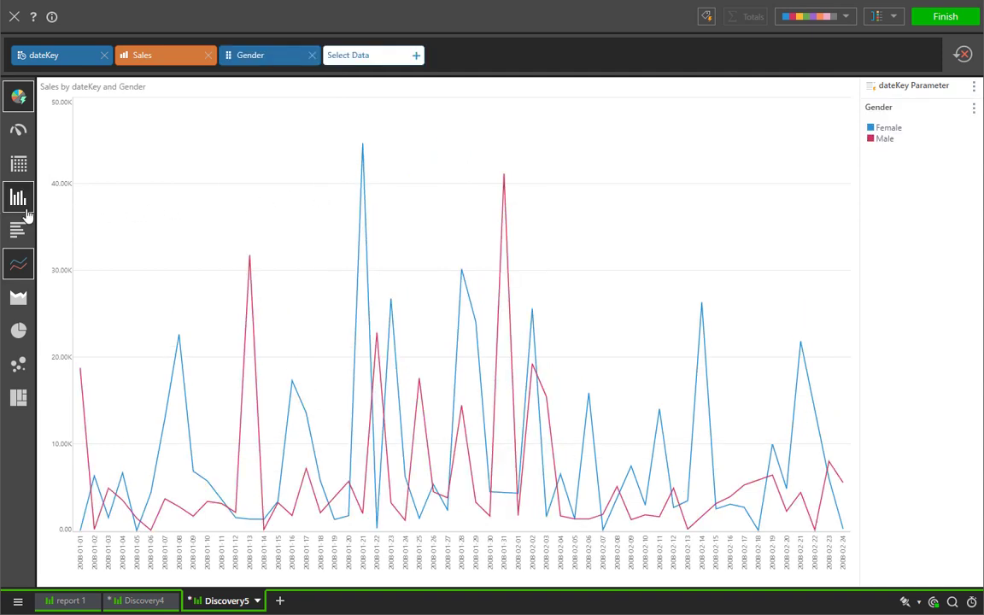
{"action": "mouse_move", "coordinate": [24, 205]}
{"action": "left_click", "coordinate": [78, 199]}
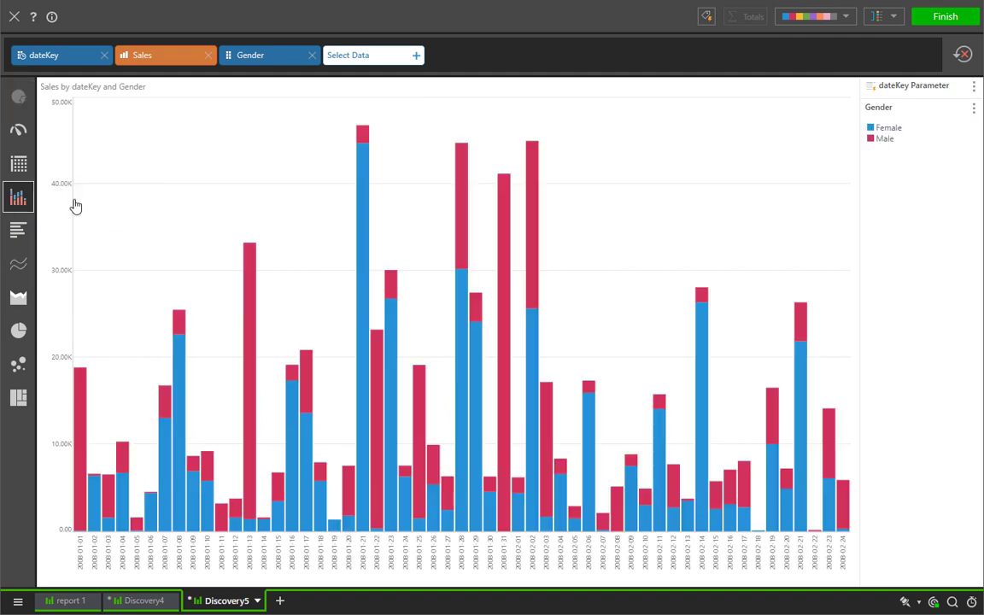
- Change the dateKey parameter to 2010-05-10
{"action": "left_click_drag", "start_coordinate": [943, 100], "coordinate": [978, 320]}
{"action": "left_click", "coordinate": [949, 111]}
{"action": "left_click", "coordinate": [905, 329]}
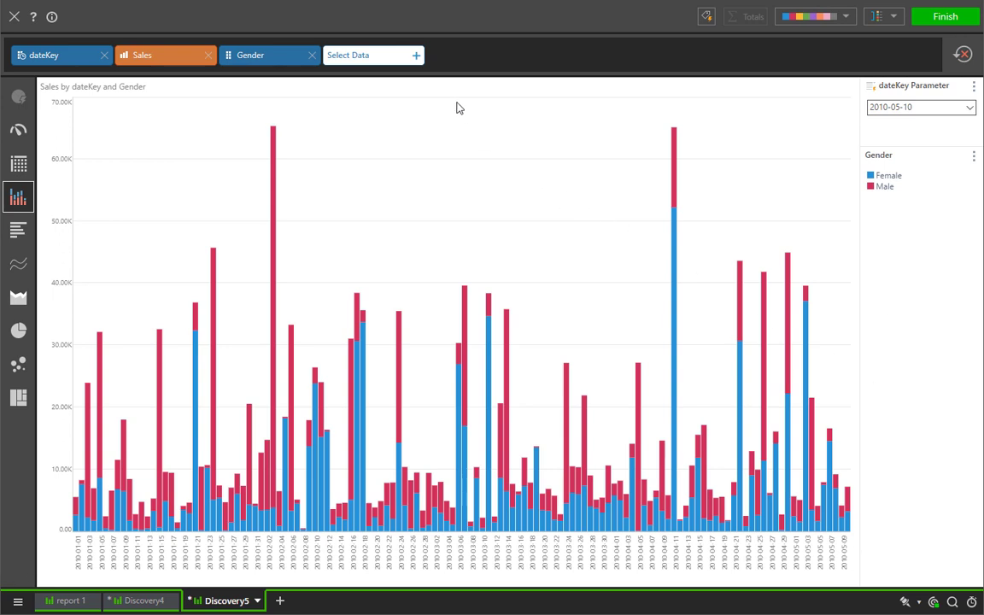
- Filter Product to the Top 10 by count, sorted numerically, and open the filter list
{"action": "left_click", "coordinate": [416, 57]}
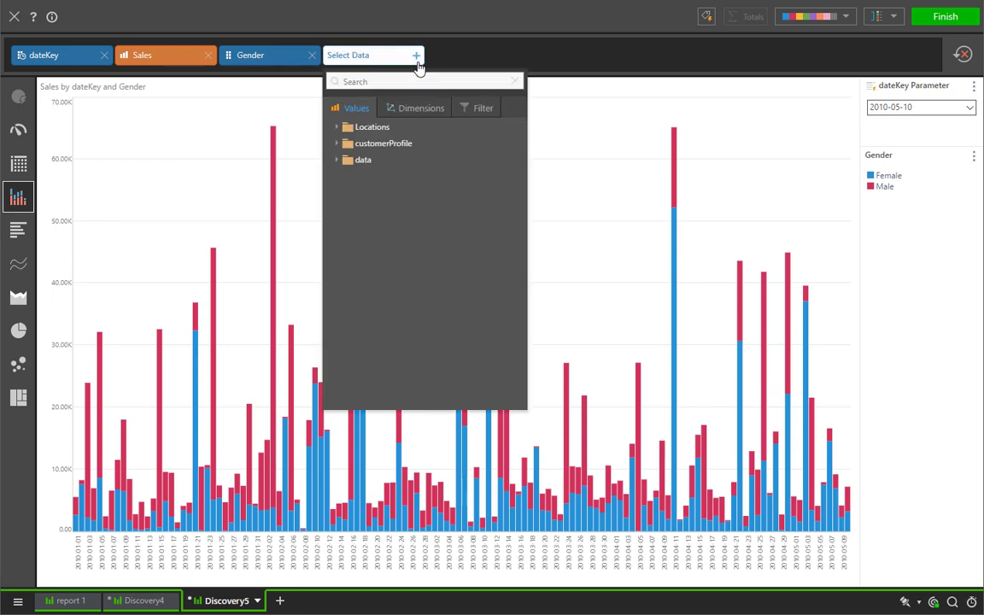
{"action": "left_click", "coordinate": [484, 109]}
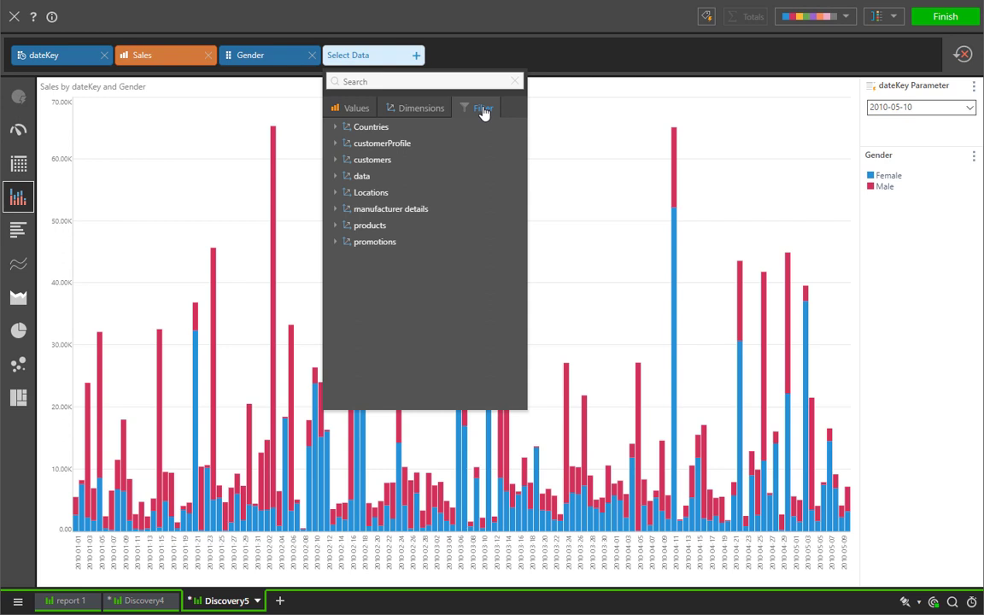
{"action": "left_click", "coordinate": [419, 225]}
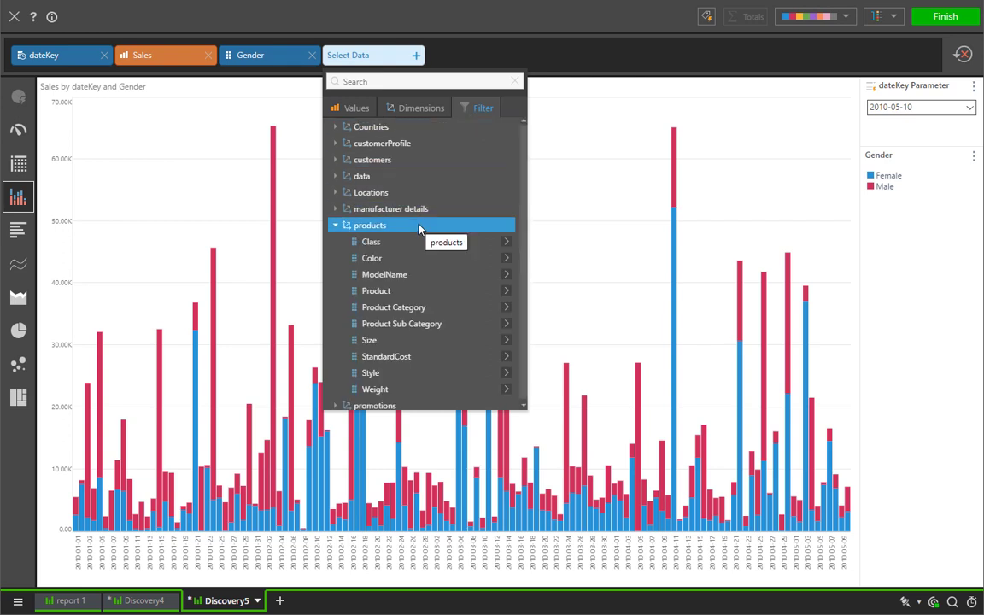
{"action": "left_click", "coordinate": [505, 292]}
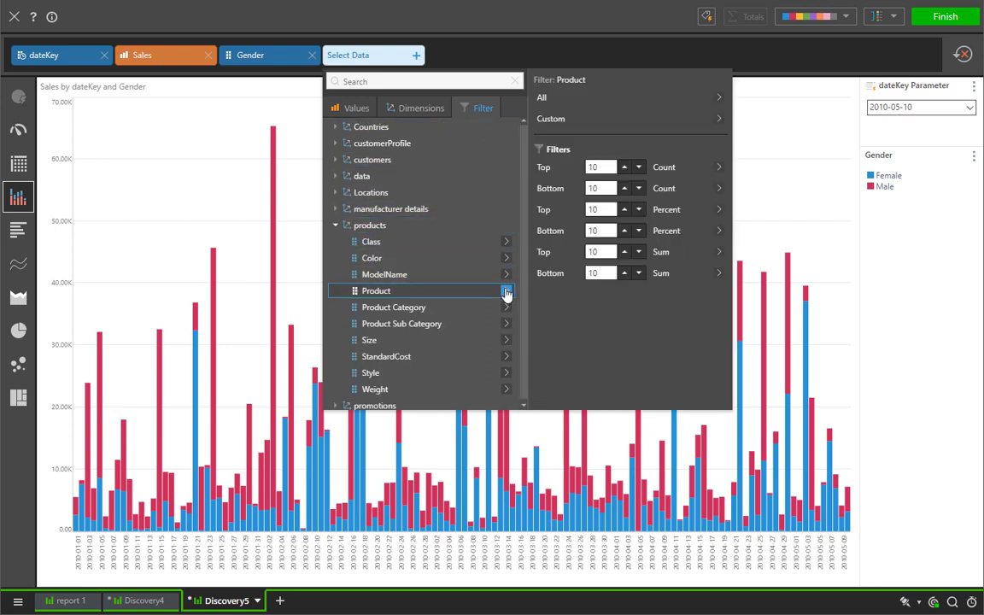
{"action": "left_click", "coordinate": [719, 98]}
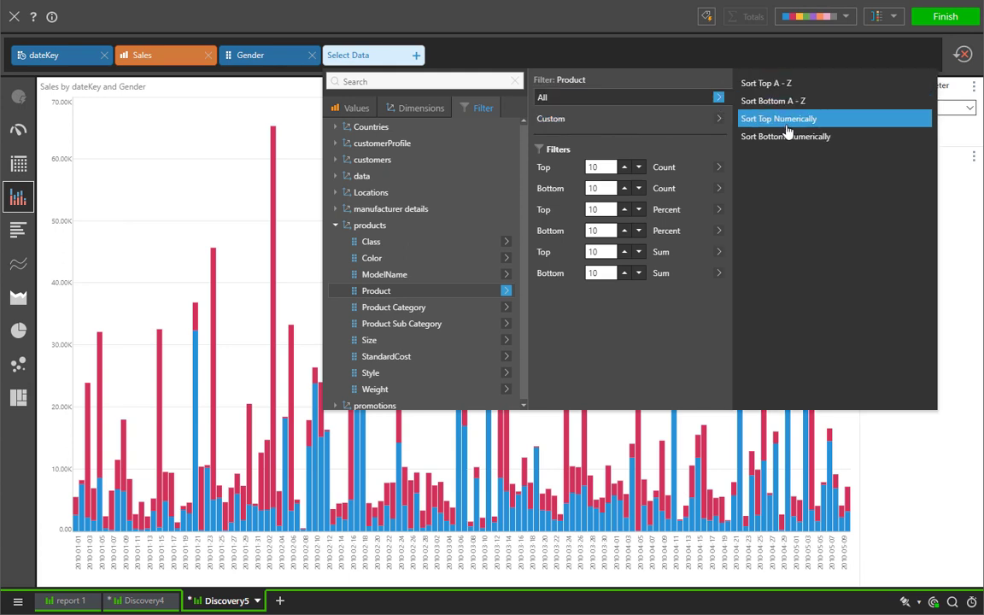
{"action": "left_click", "coordinate": [720, 119]}
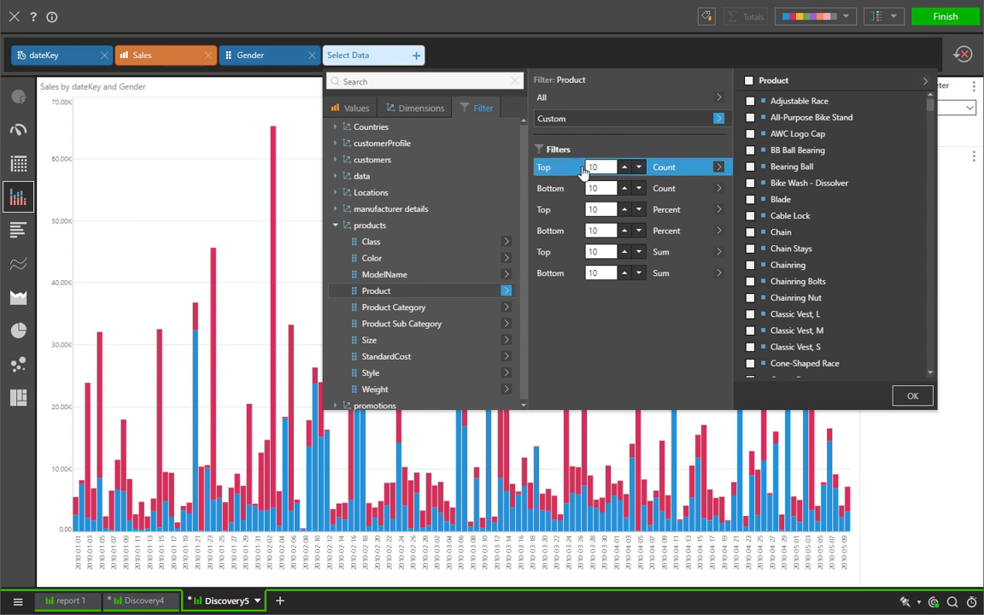
{"action": "left_click", "coordinate": [718, 169]}
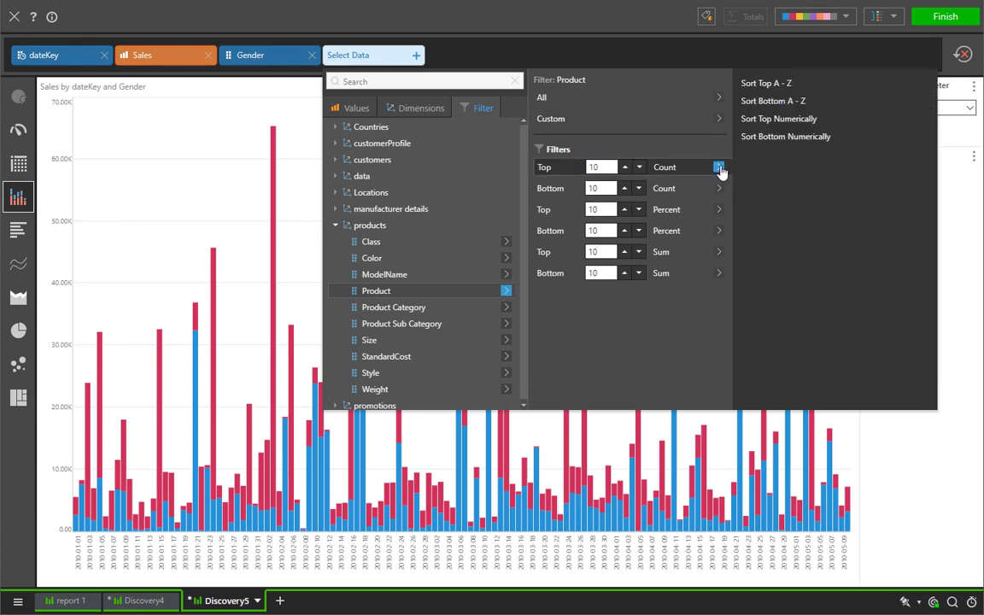
{"action": "left_click", "coordinate": [781, 136]}
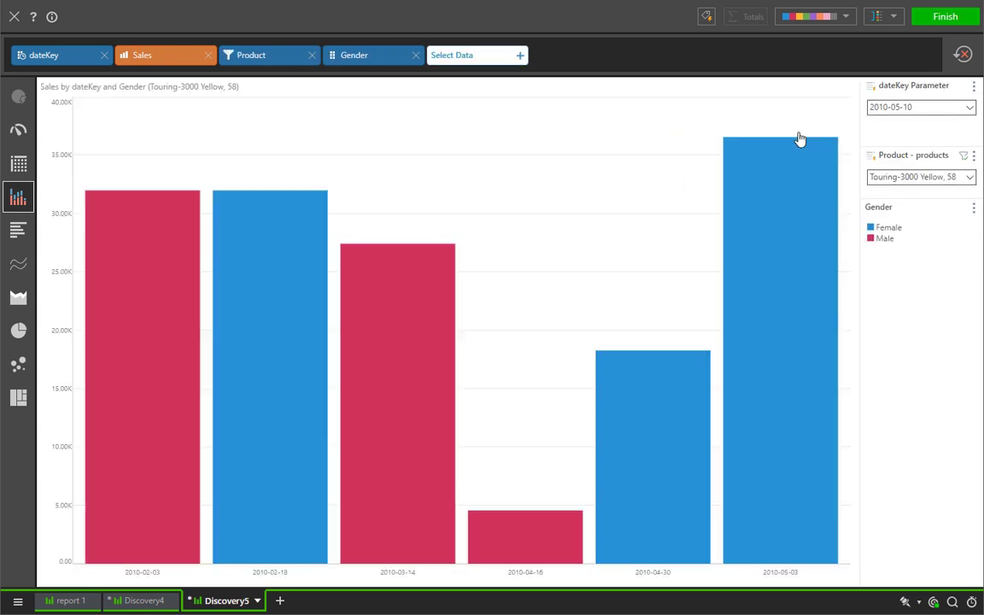
{"action": "left_click", "coordinate": [923, 181]}
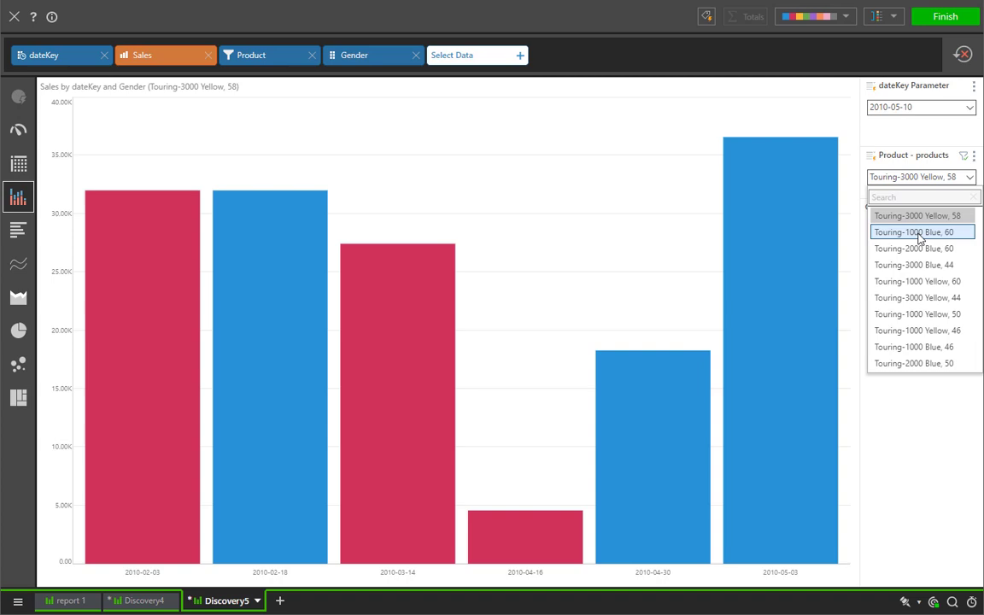
- Pick Touring-1000 Blue, 60, then start a smart presentation on Flags Demo
{"action": "left_click", "coordinate": [920, 235]}
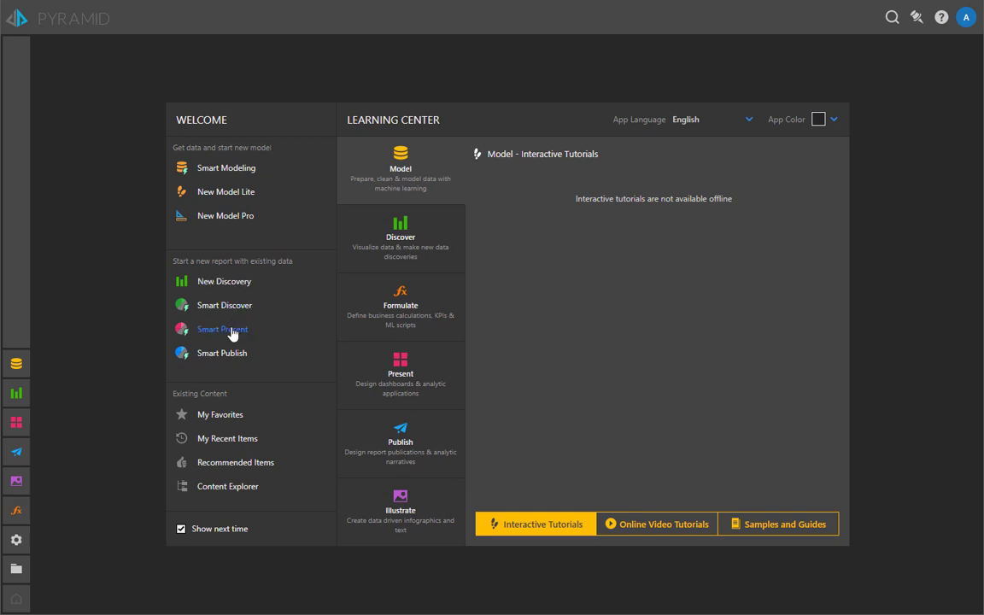
{"action": "left_click", "coordinate": [233, 333]}
{"action": "left_click", "coordinate": [192, 112]}
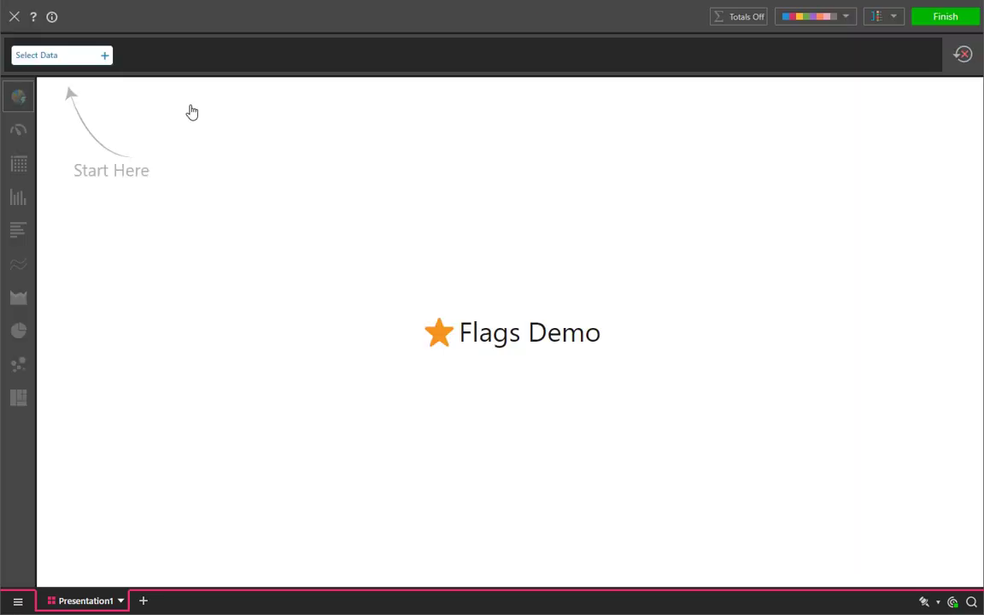
- Add Sales and Quantity KPI cards and place the visual on Slide 1
{"action": "left_click", "coordinate": [80, 67]}
{"action": "left_click", "coordinate": [74, 159]}
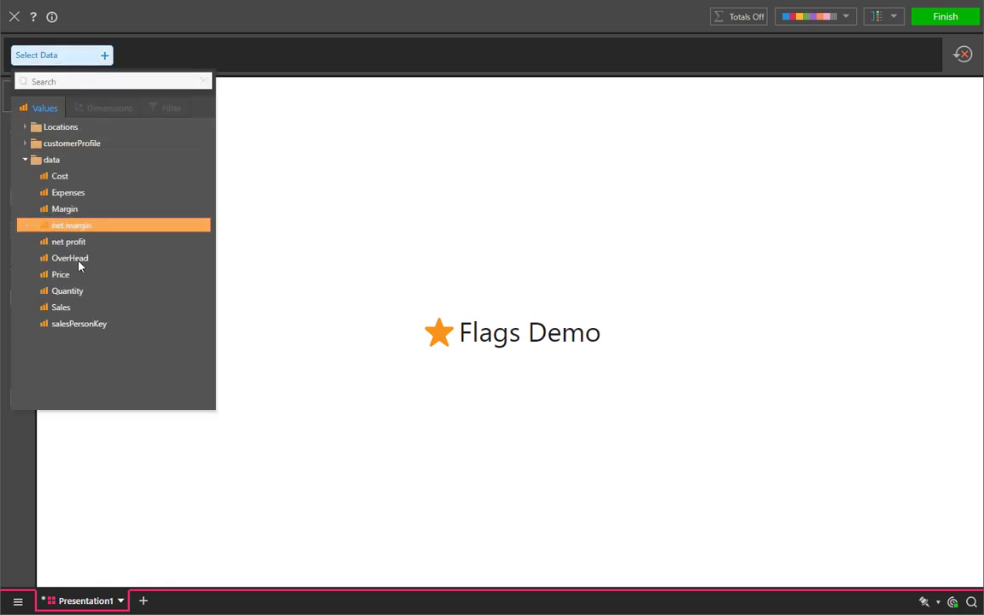
{"action": "left_click", "coordinate": [77, 307]}
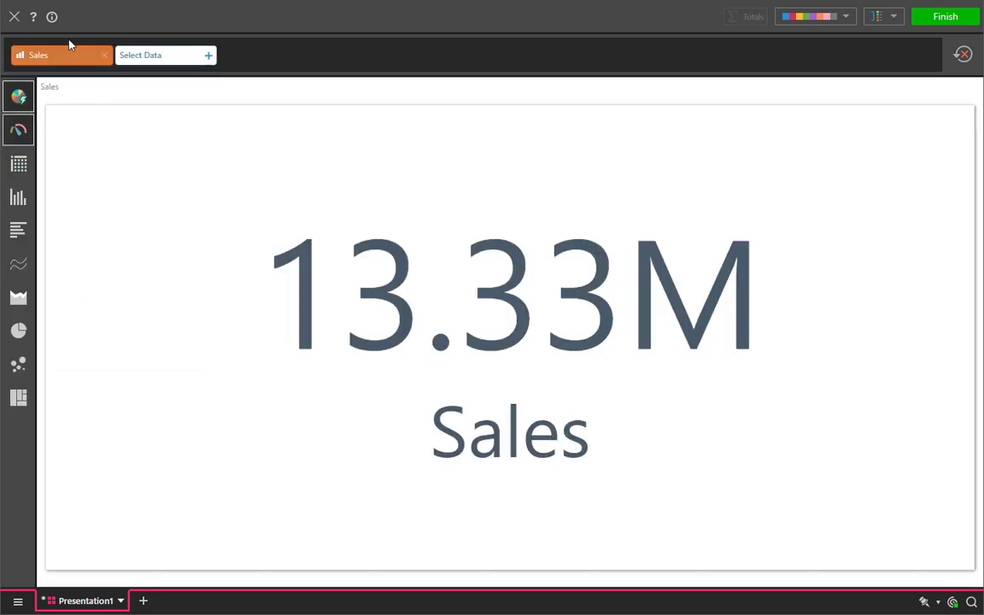
{"action": "left_click", "coordinate": [149, 57]}
{"action": "left_click", "coordinate": [157, 160]}
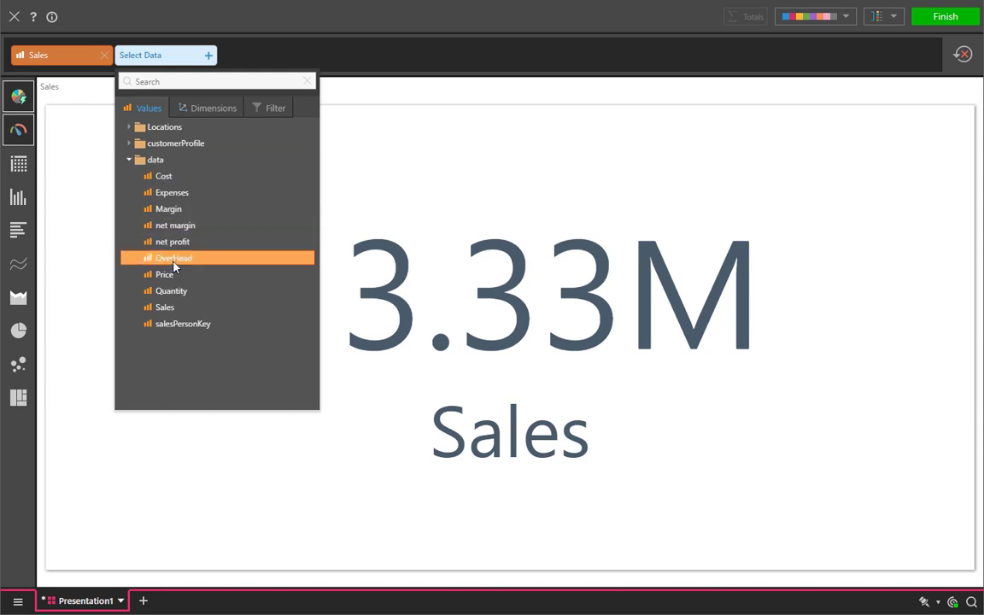
{"action": "left_click", "coordinate": [175, 290]}
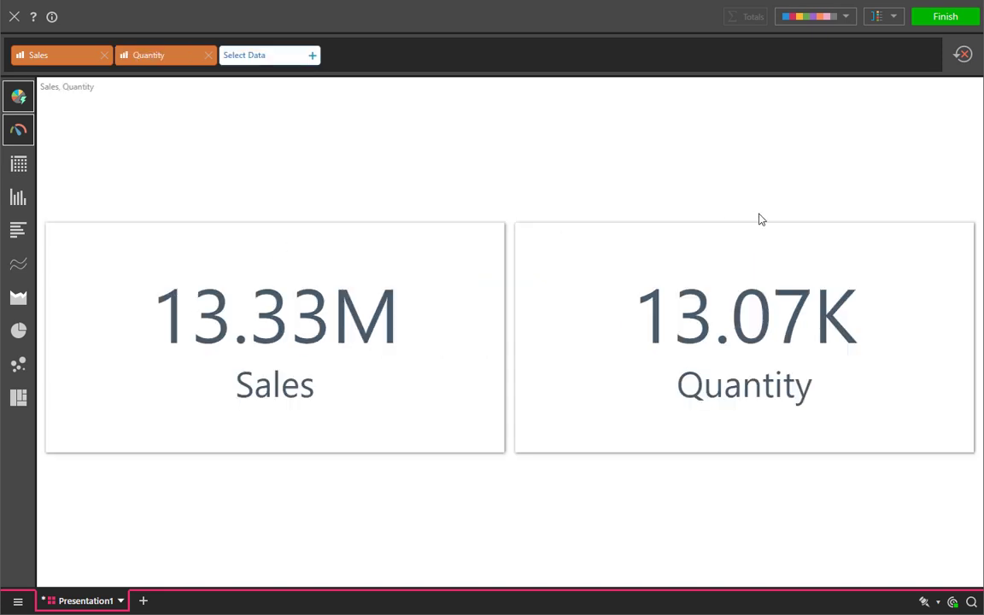
{"action": "left_click", "coordinate": [945, 17]}
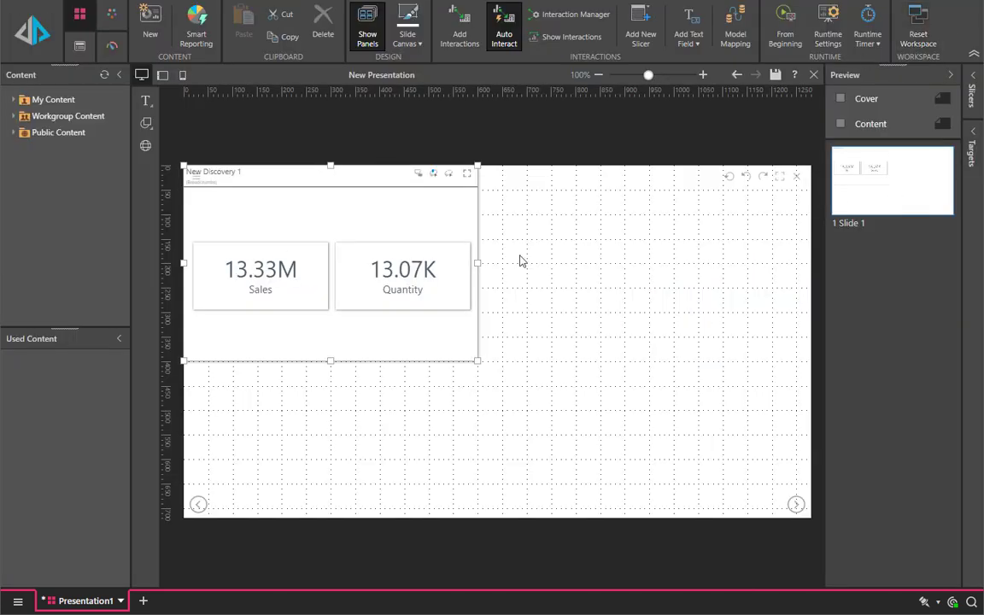
- Move and widen the KPI panel into a strip, then bring up the Smart Reporting model picker
{"action": "left_click_drag", "start_coordinate": [439, 242], "coordinate": [453, 270]}
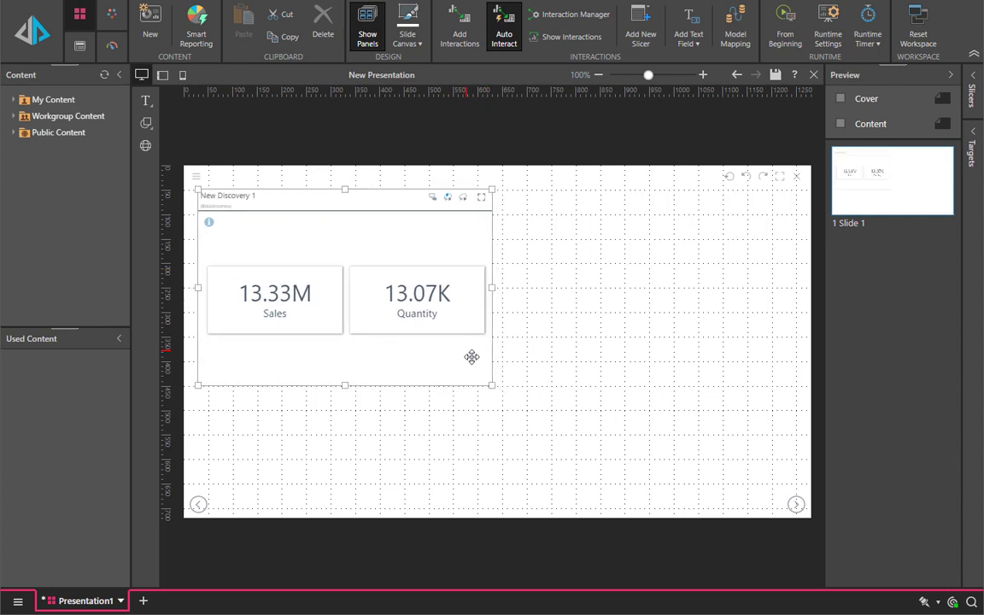
{"action": "left_click_drag", "start_coordinate": [492, 386], "coordinate": [626, 316]}
{"action": "left_click", "coordinate": [265, 374]}
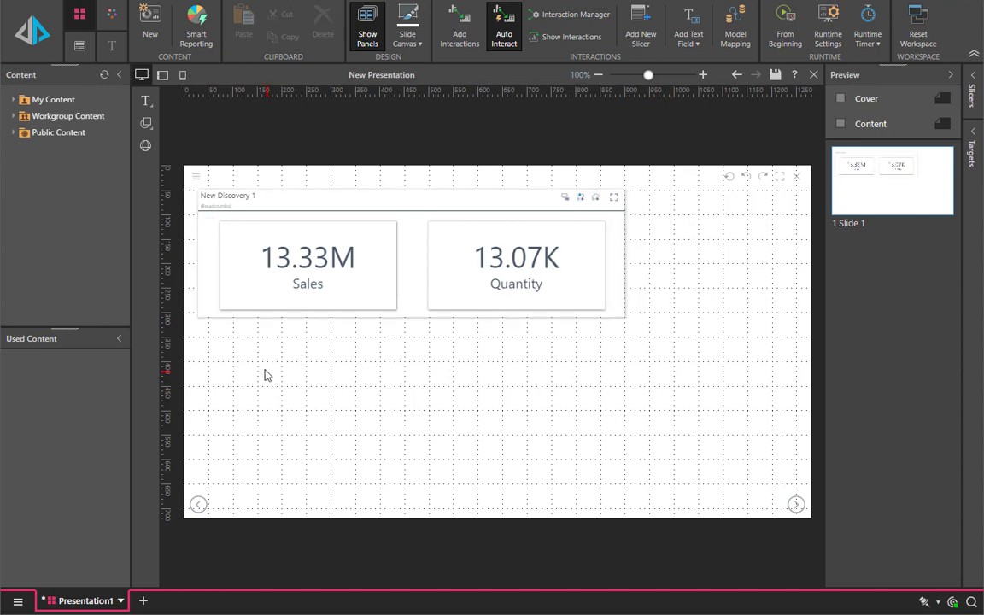
{"action": "left_click", "coordinate": [196, 26]}
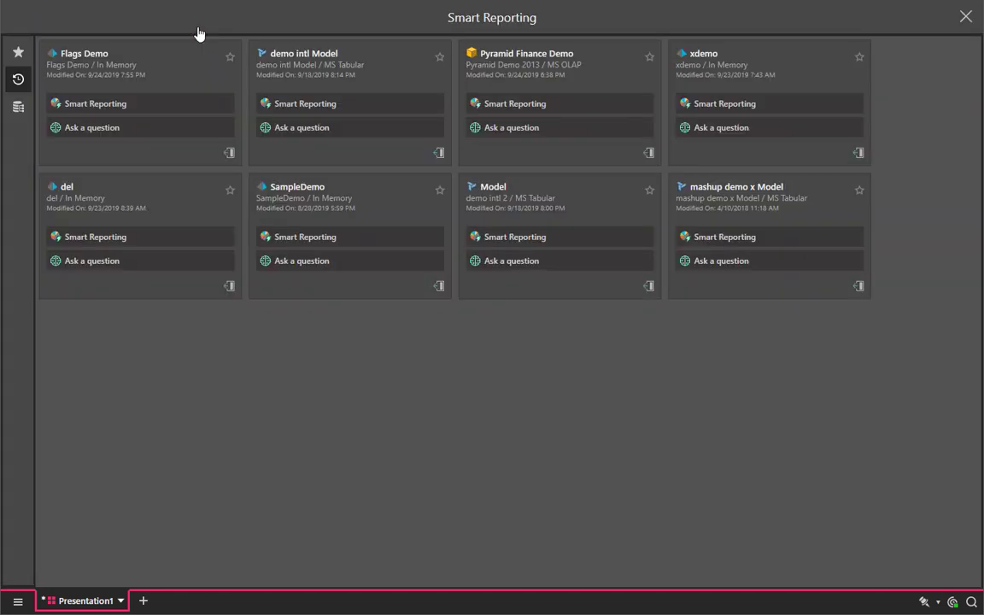
- Start a new Flags Demo report with Margin from Values as its measure
{"action": "left_click", "coordinate": [194, 103]}
{"action": "left_click", "coordinate": [77, 58]}
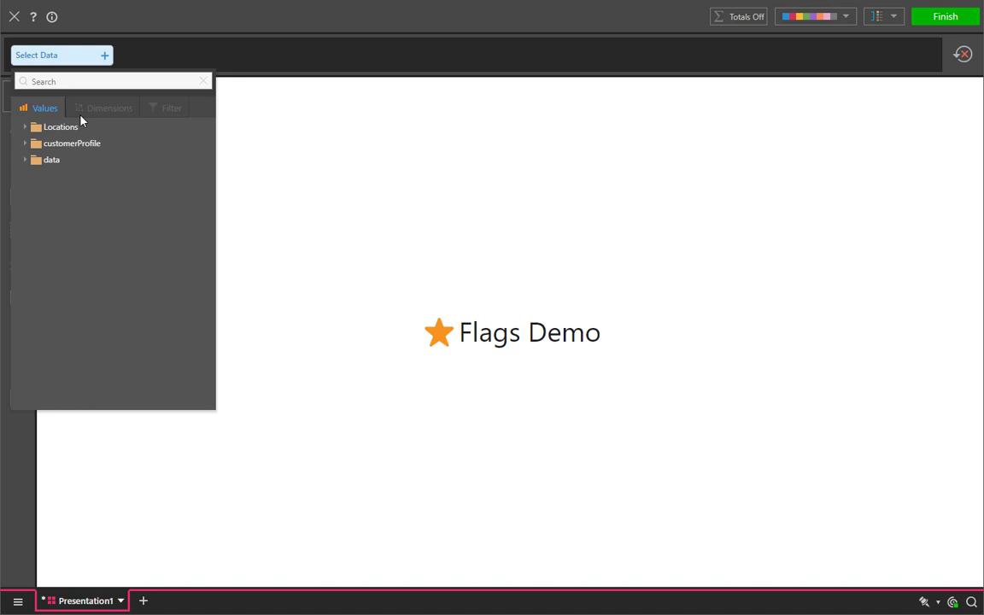
{"action": "left_click", "coordinate": [83, 169]}
{"action": "left_click", "coordinate": [83, 208]}
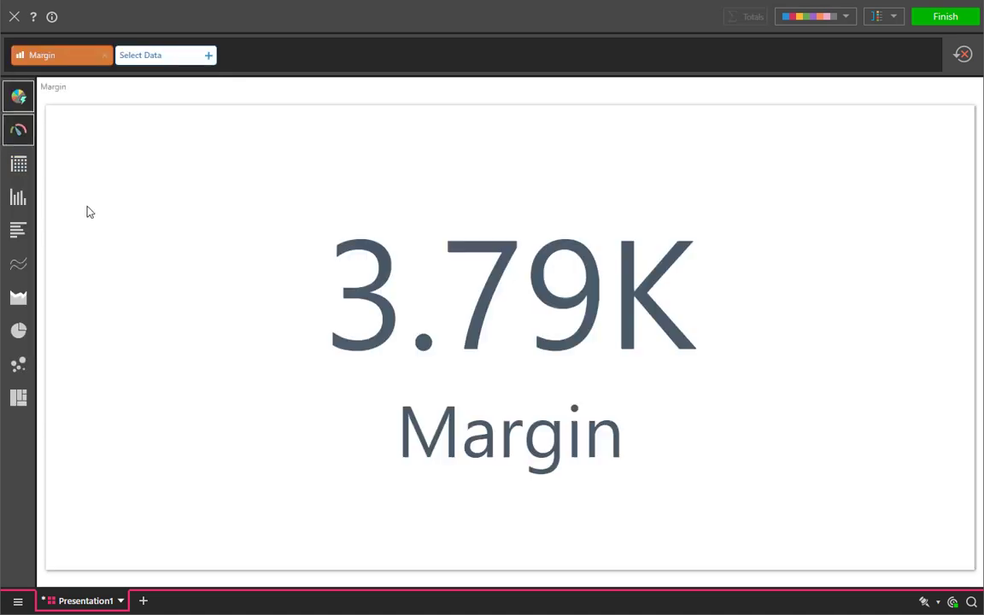
- Break Margin down by products Color and customerProfile Gender, and place the chart on the slide
{"action": "left_click", "coordinate": [169, 56]}
{"action": "left_click", "coordinate": [194, 108]}
{"action": "left_click", "coordinate": [196, 225]}
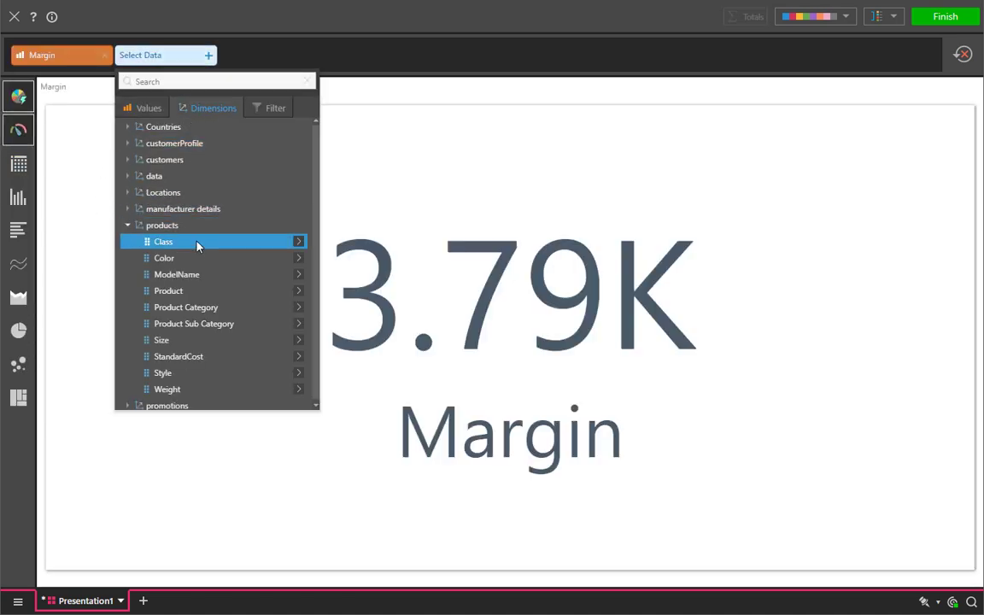
{"action": "left_click", "coordinate": [198, 258]}
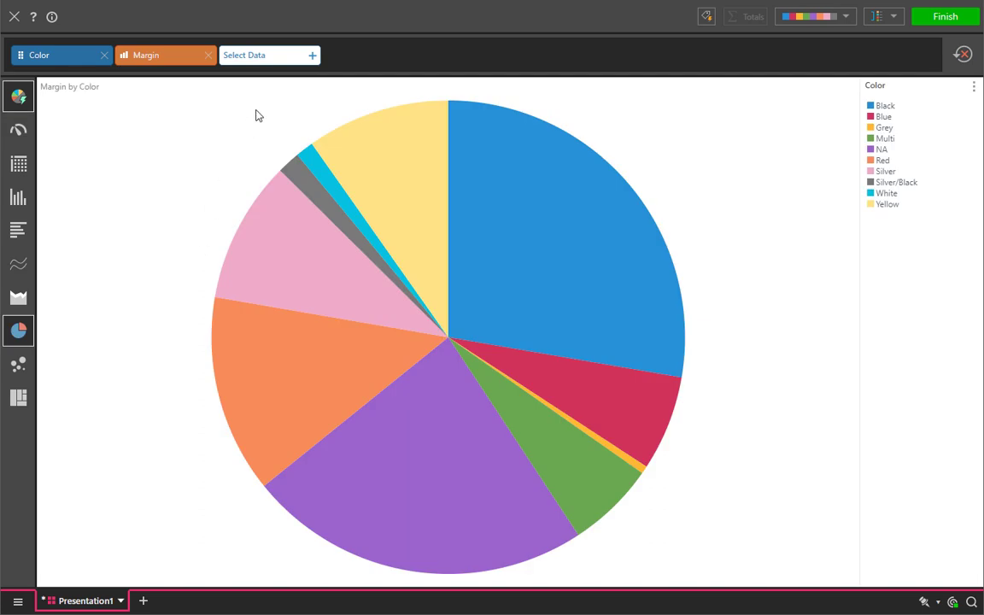
{"action": "left_click", "coordinate": [285, 58]}
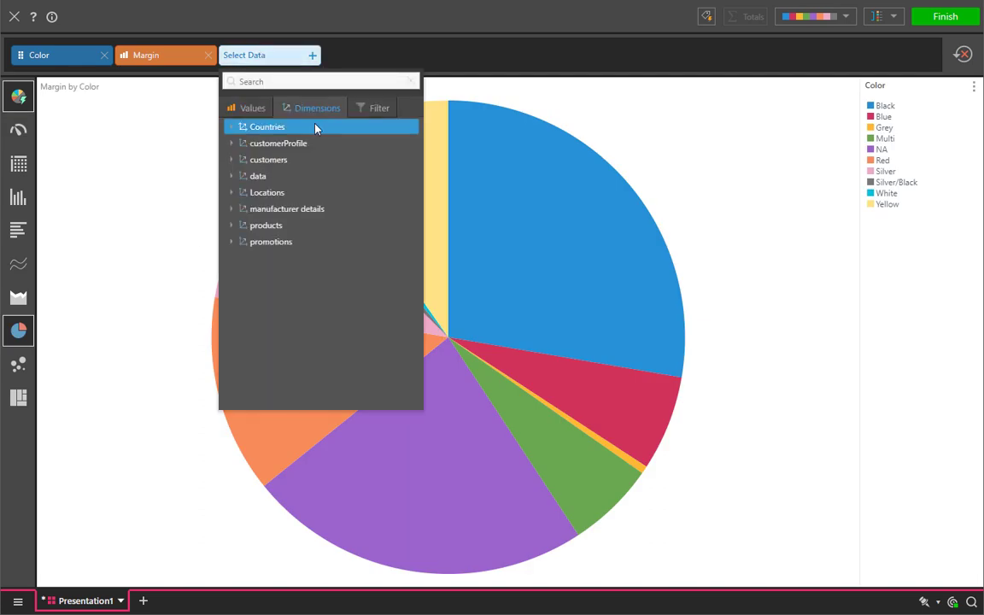
{"action": "left_click", "coordinate": [314, 127]}
{"action": "left_click", "coordinate": [316, 178]}
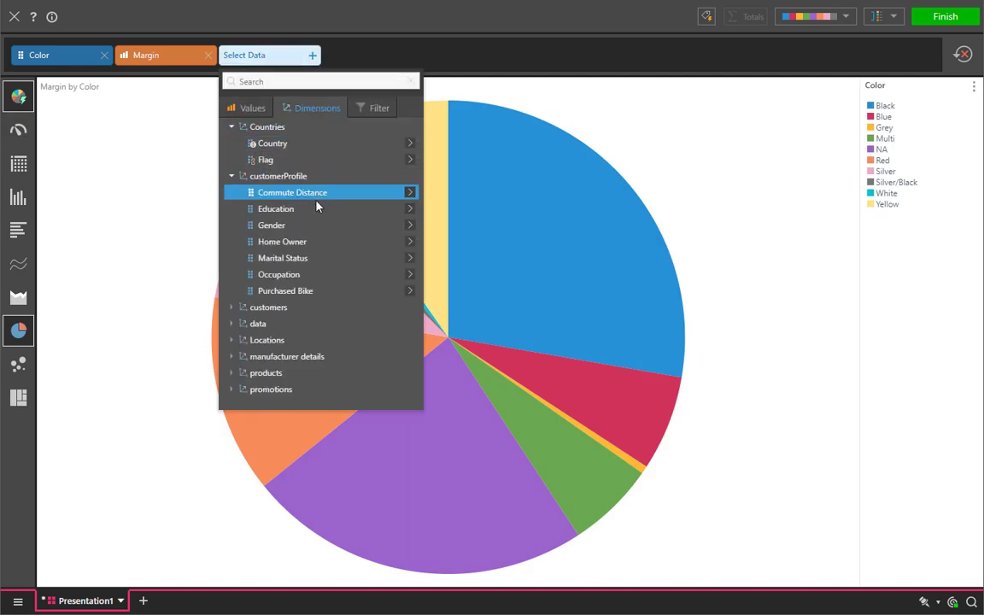
{"action": "left_click", "coordinate": [319, 223]}
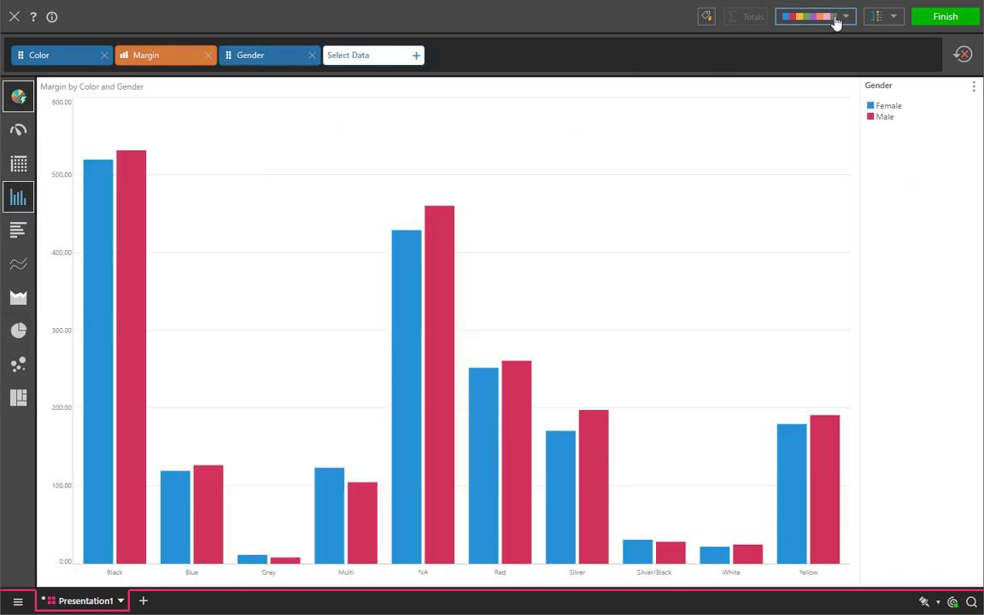
{"action": "left_click", "coordinate": [931, 21]}
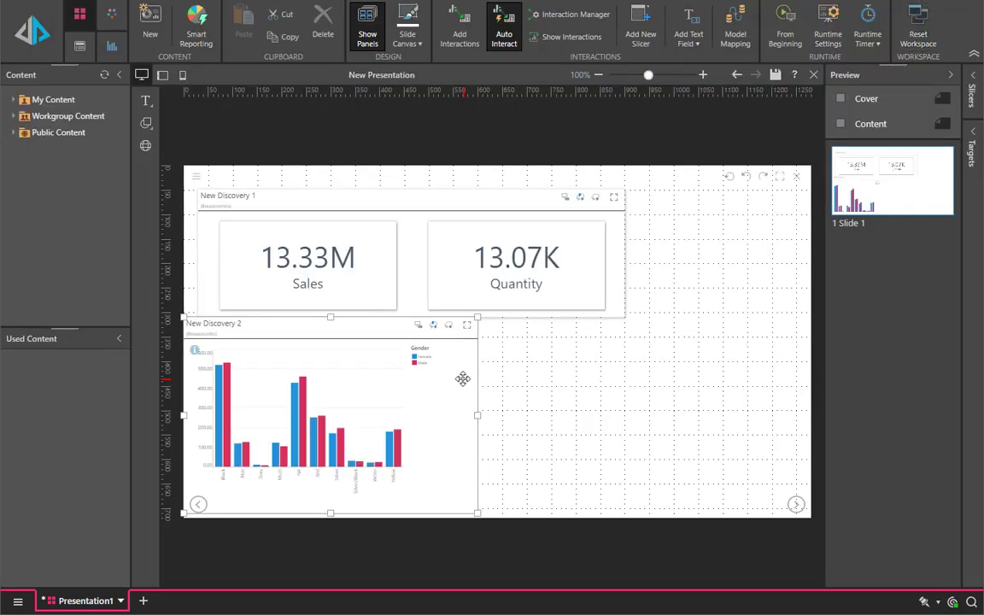
- Align the Margin chart panel under the KPI strip and stretch it across most of the slide
{"action": "left_click_drag", "start_coordinate": [461, 377], "coordinate": [480, 380]}
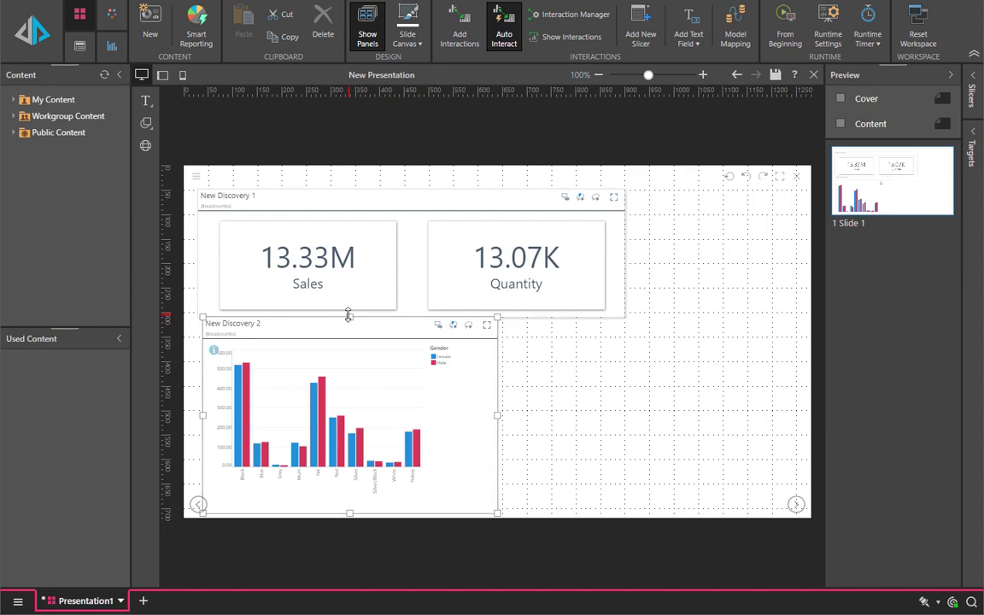
{"action": "left_click_drag", "start_coordinate": [348, 317], "coordinate": [349, 331]}
{"action": "left_click_drag", "start_coordinate": [411, 386], "coordinate": [407, 380]}
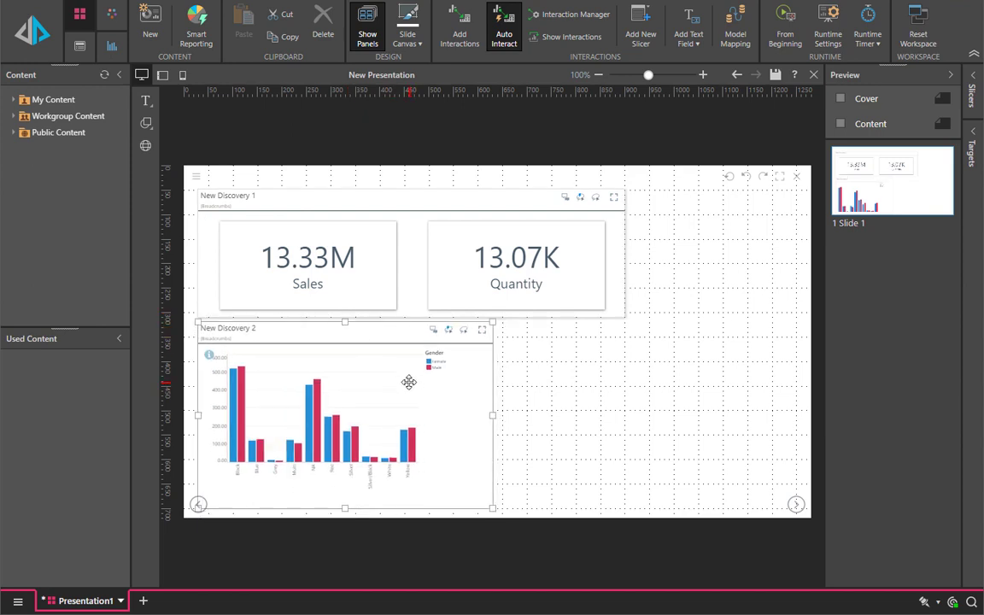
{"action": "left_click_drag", "start_coordinate": [488, 414], "coordinate": [775, 404]}
{"action": "left_click", "coordinate": [729, 265]}
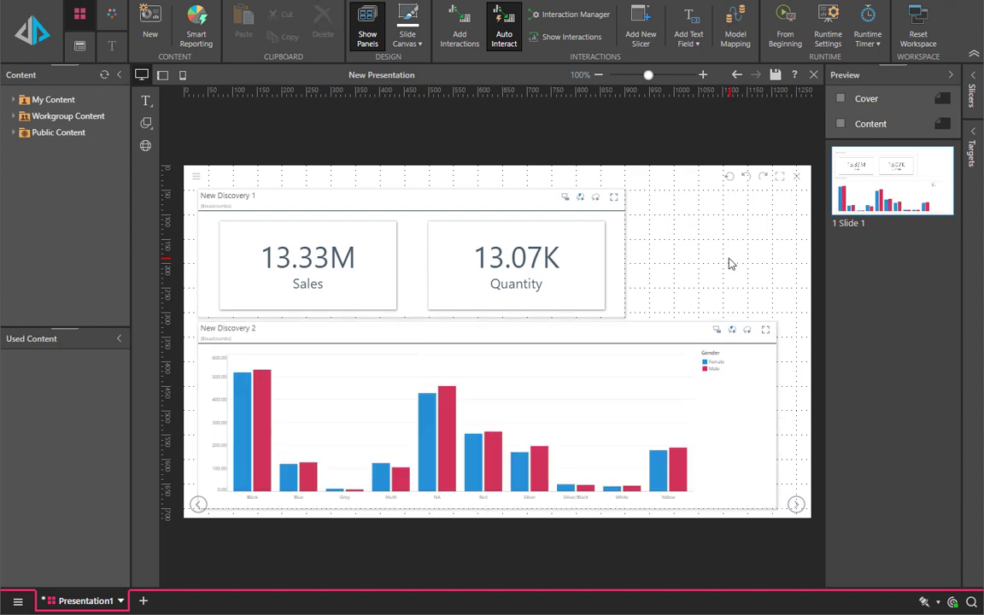
{"action": "left_click", "coordinate": [67, 135]}
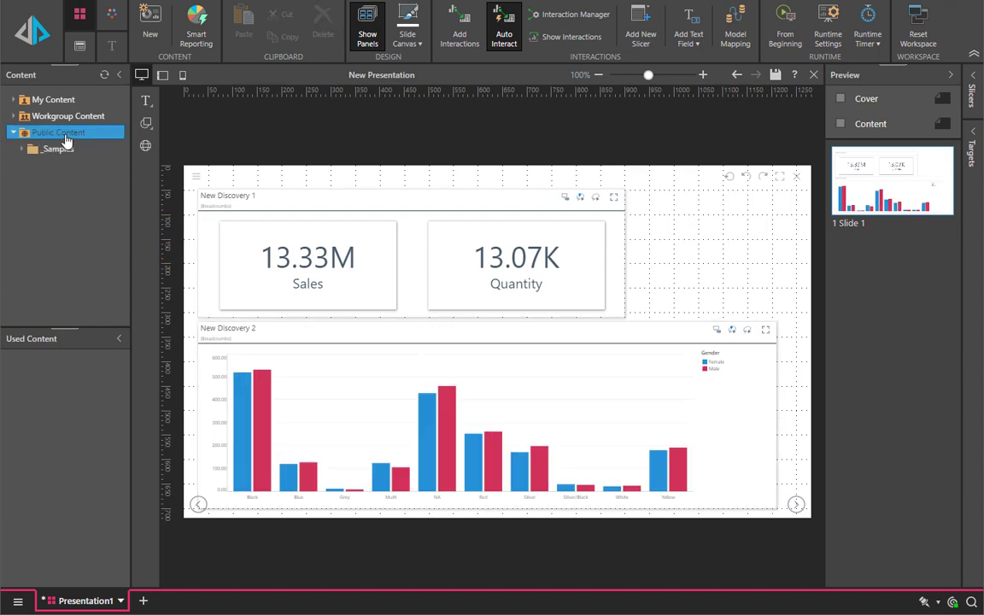
- Drop the GM performance sample from _Samples onto the slide, shrunk into the top-right corner
{"action": "double_click", "coordinate": [58, 148]}
{"action": "left_click_drag", "start_coordinate": [81, 229], "coordinate": [729, 244]}
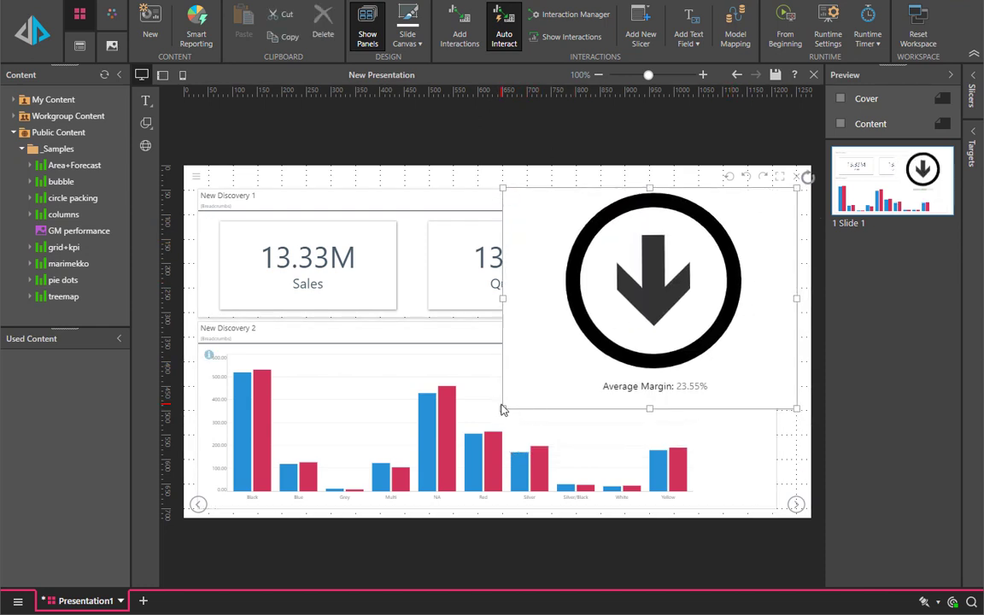
{"action": "left_click_drag", "start_coordinate": [502, 410], "coordinate": [642, 334]}
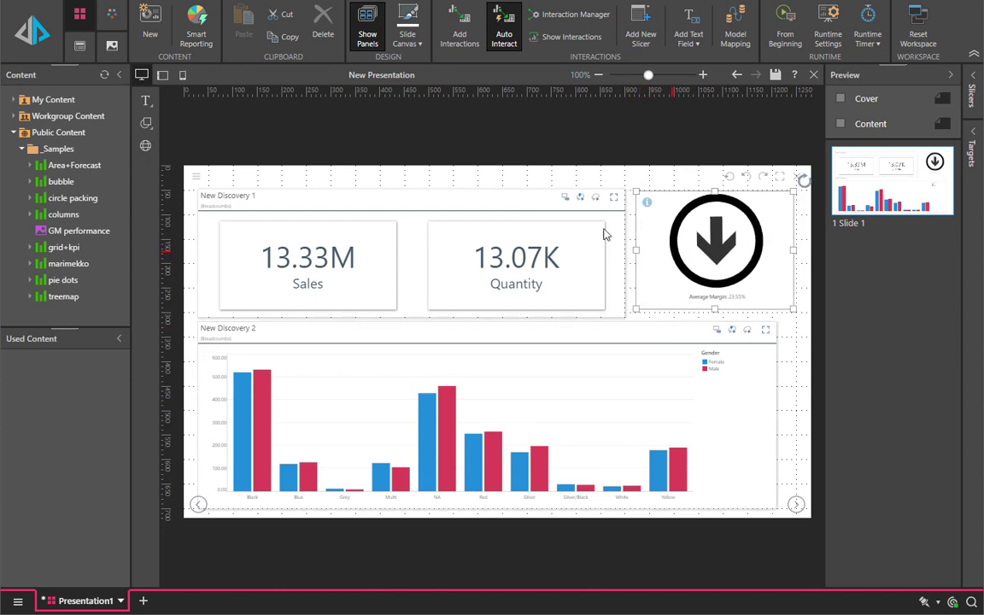
{"action": "left_click", "coordinate": [564, 224]}
- Turn off Show Panels/Shadows for the KPI panel and run the presentation from the beginning
{"action": "right_click", "coordinate": [561, 218]}
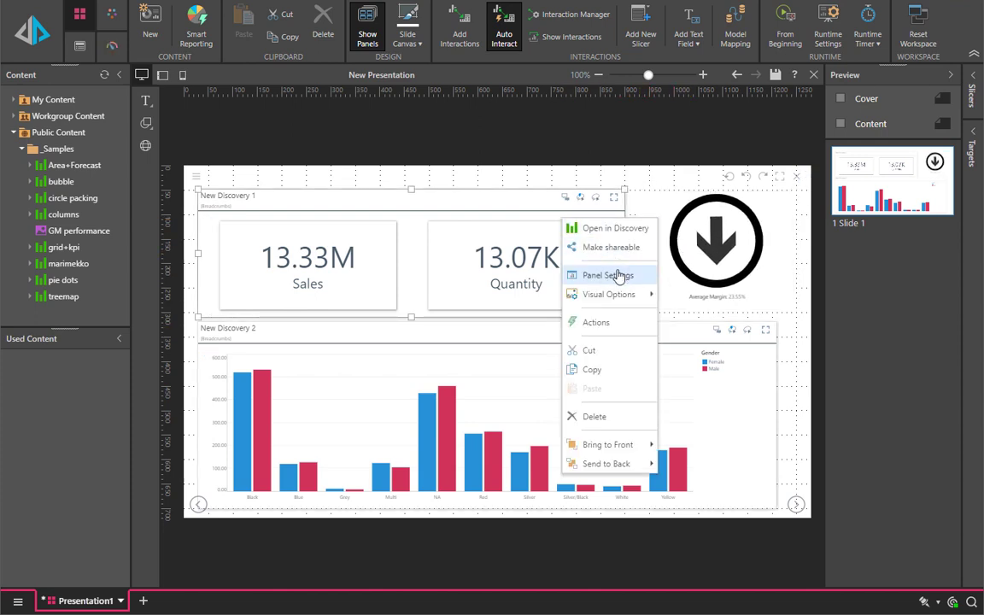
{"action": "left_click", "coordinate": [621, 277]}
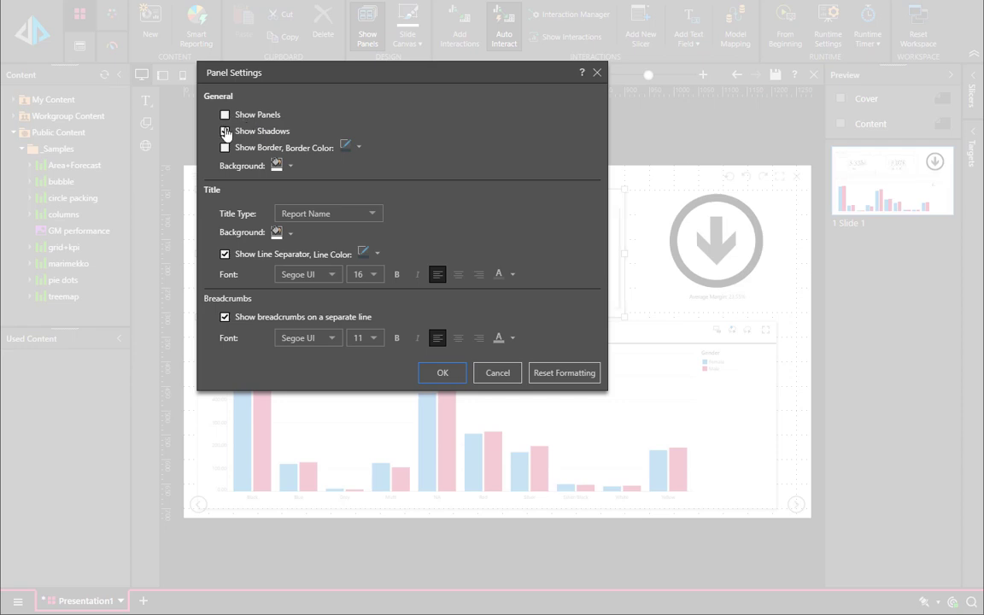
{"action": "left_click", "coordinate": [441, 373]}
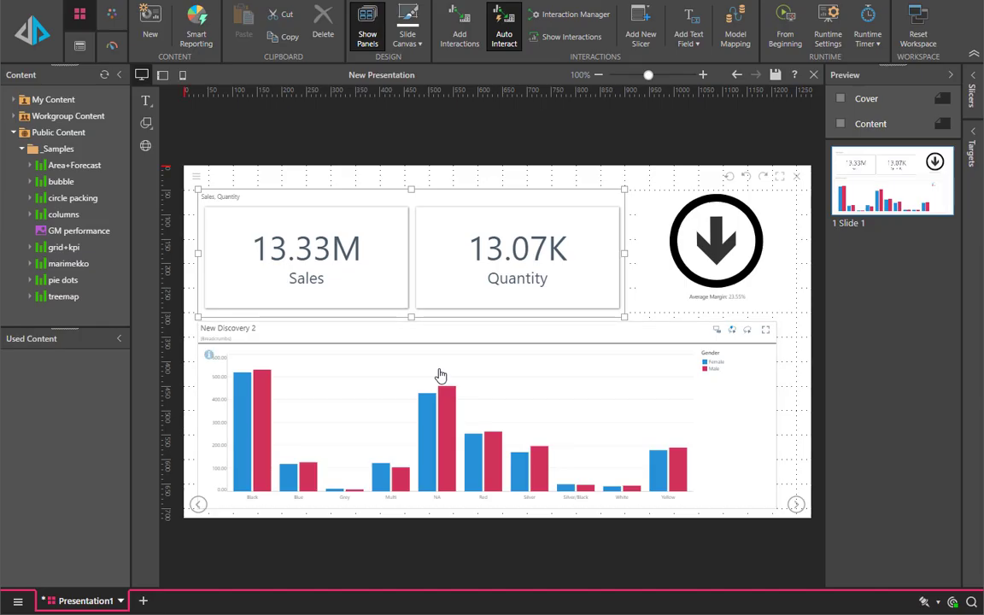
{"action": "left_click", "coordinate": [37, 43]}
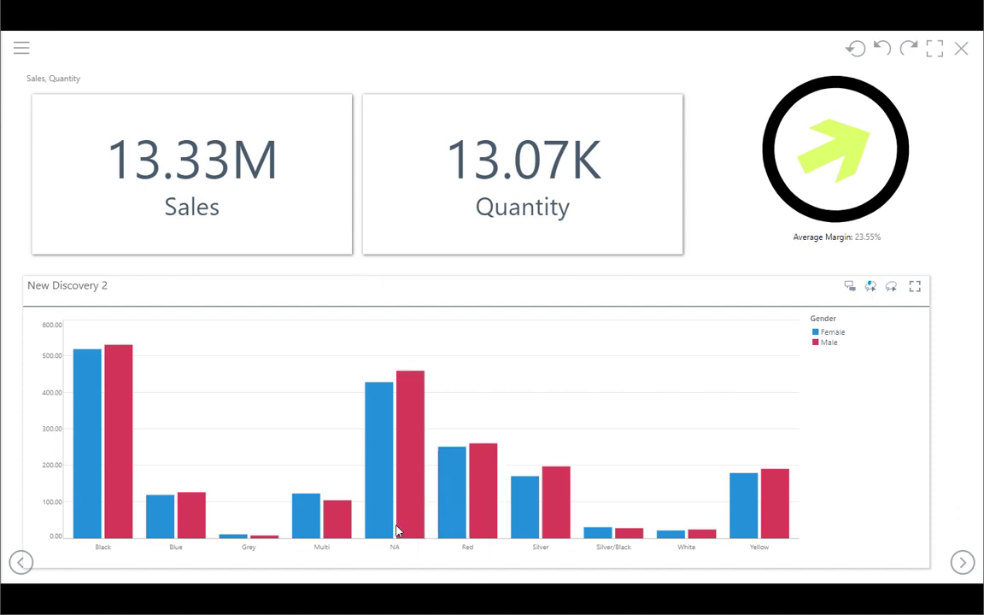
- Cross-filter by Multi, Silver/Black and Yellow columns, clear it, then filter to Female customers
{"action": "left_click", "coordinate": [323, 552]}
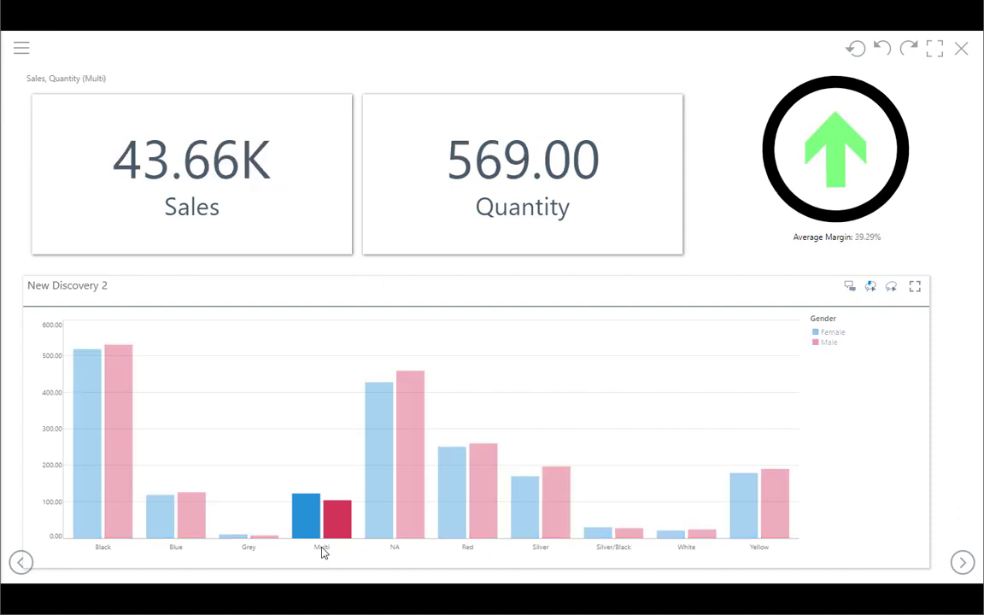
{"action": "left_click", "coordinate": [621, 551]}
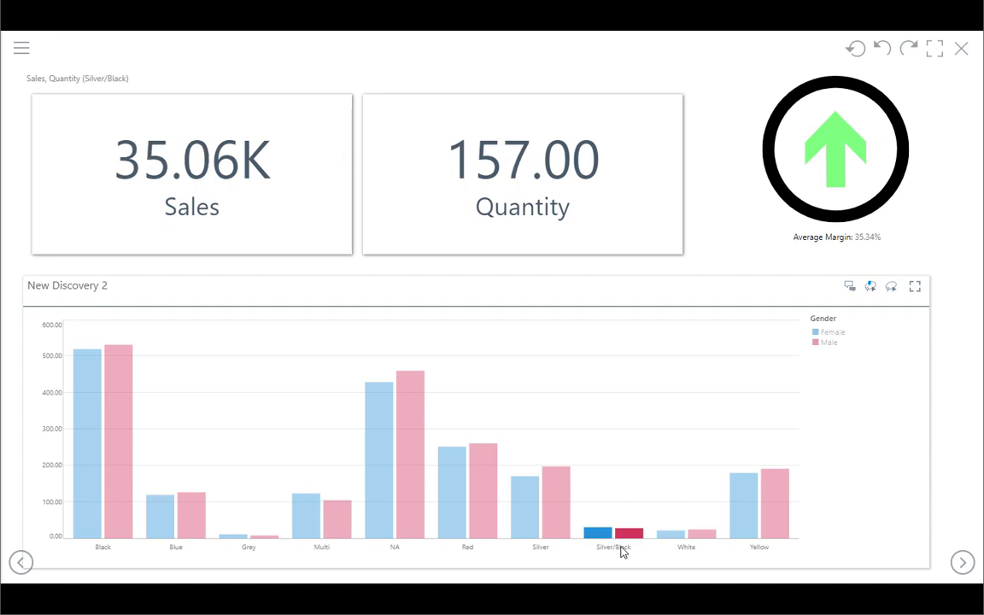
{"action": "left_click", "coordinate": [760, 552]}
{"action": "left_click", "coordinate": [893, 378]}
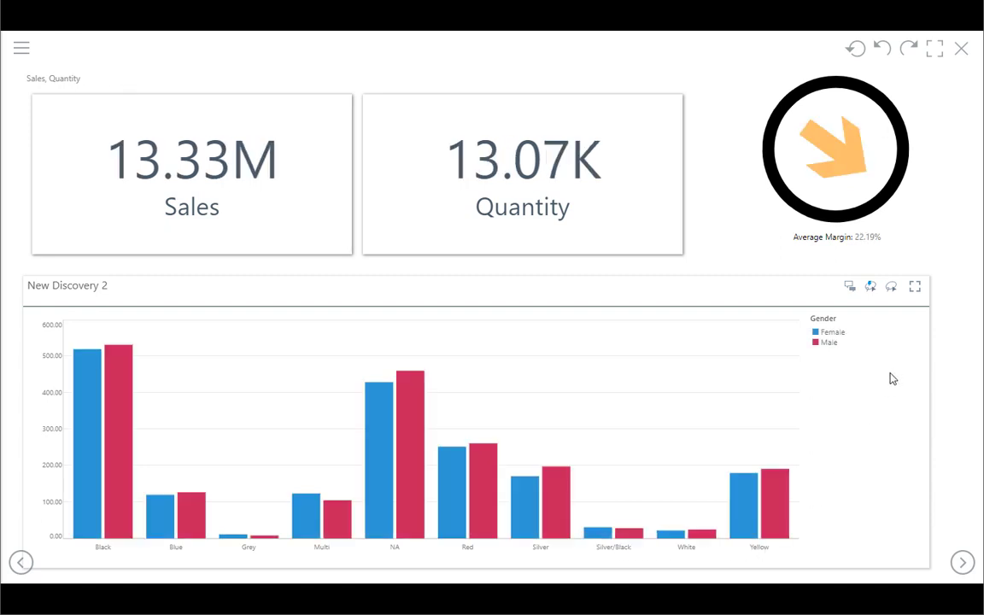
{"action": "left_click", "coordinate": [824, 333]}
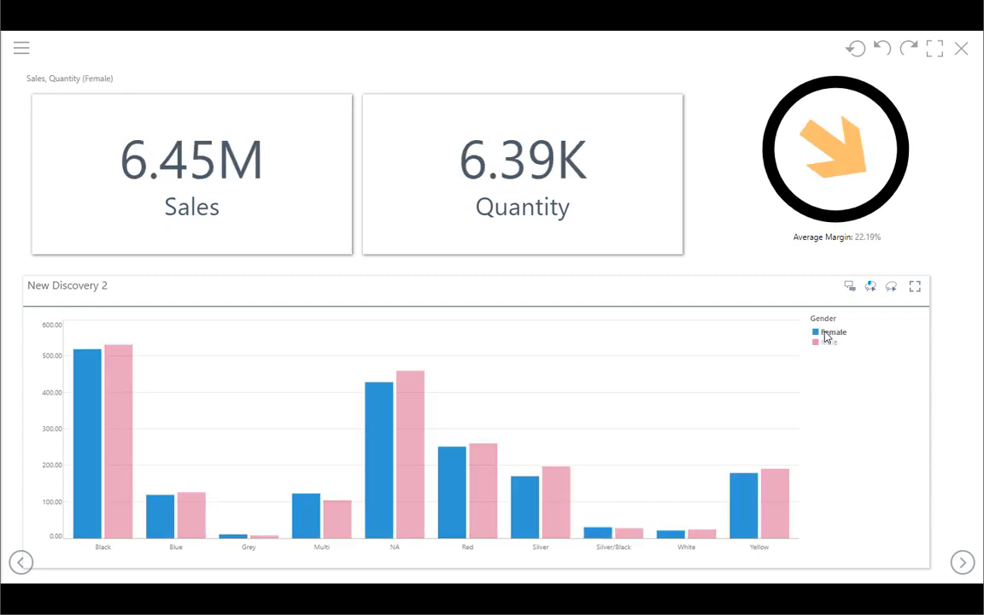